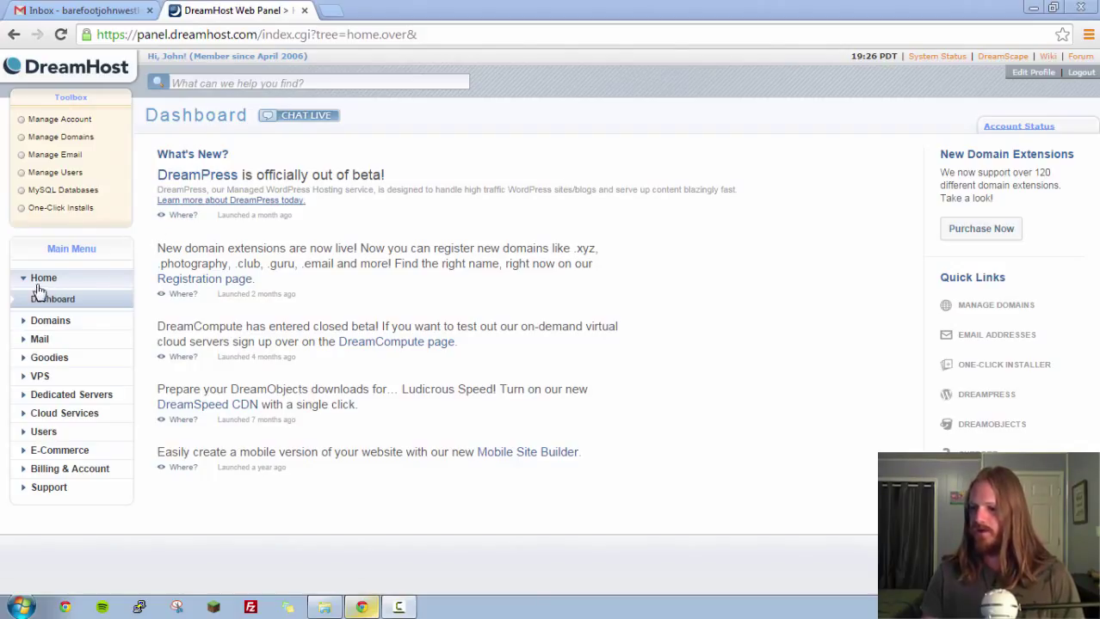
# Go to Goodies › One-Click Installs in the DreamHost Main Menu.
pyautogui.click(61, 366)
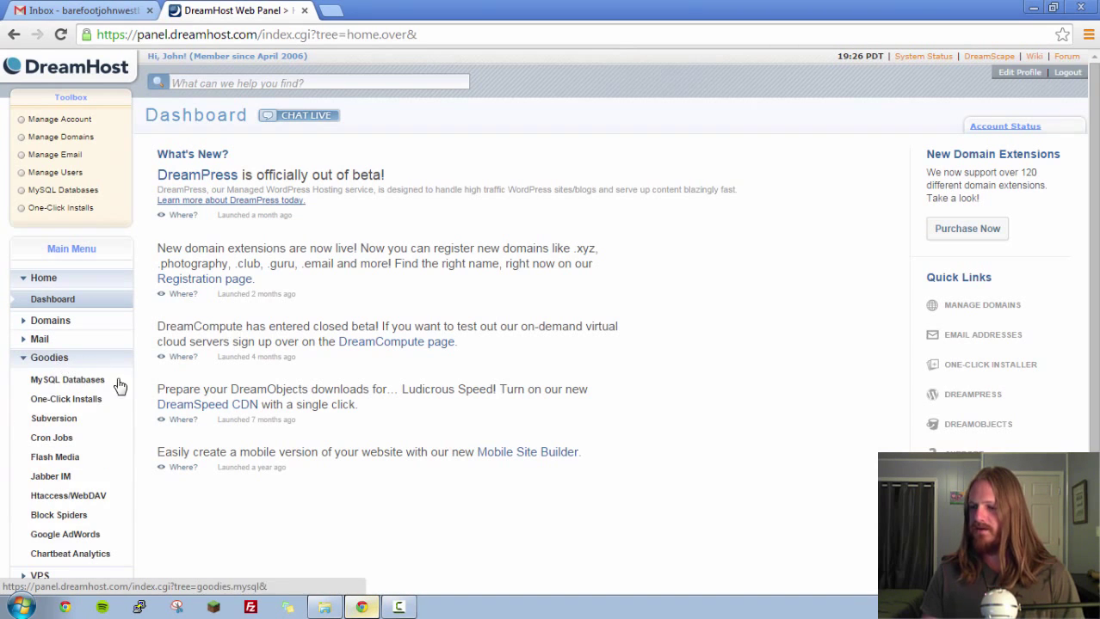
pyautogui.click(70, 401)
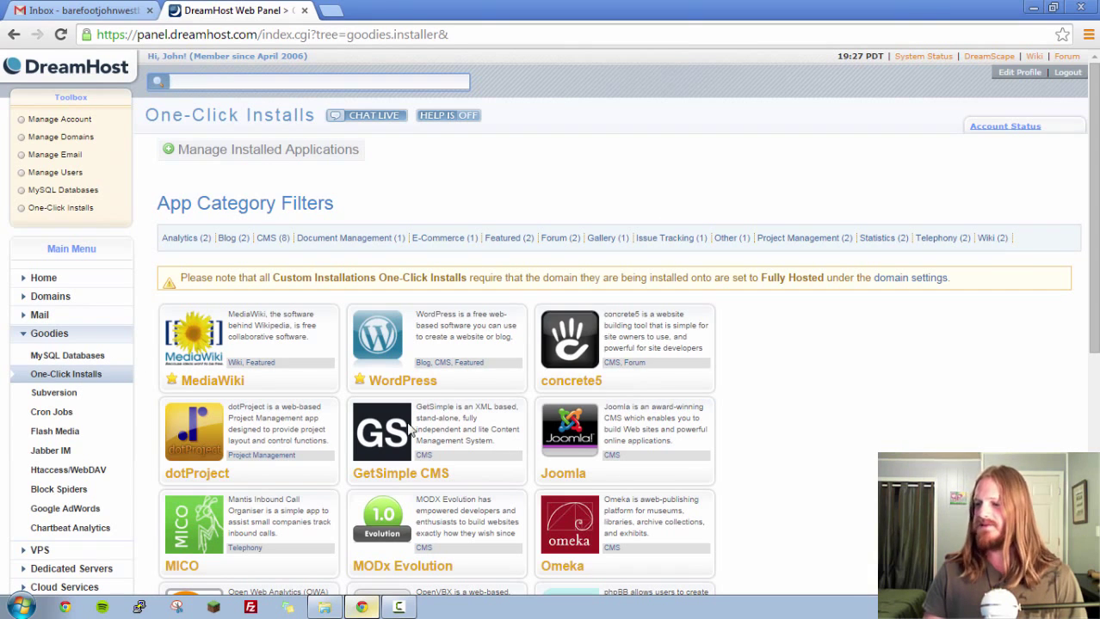
# Open the WordPress installer's Custom Installation form and click into the Install to path box.
pyautogui.click(386, 344)
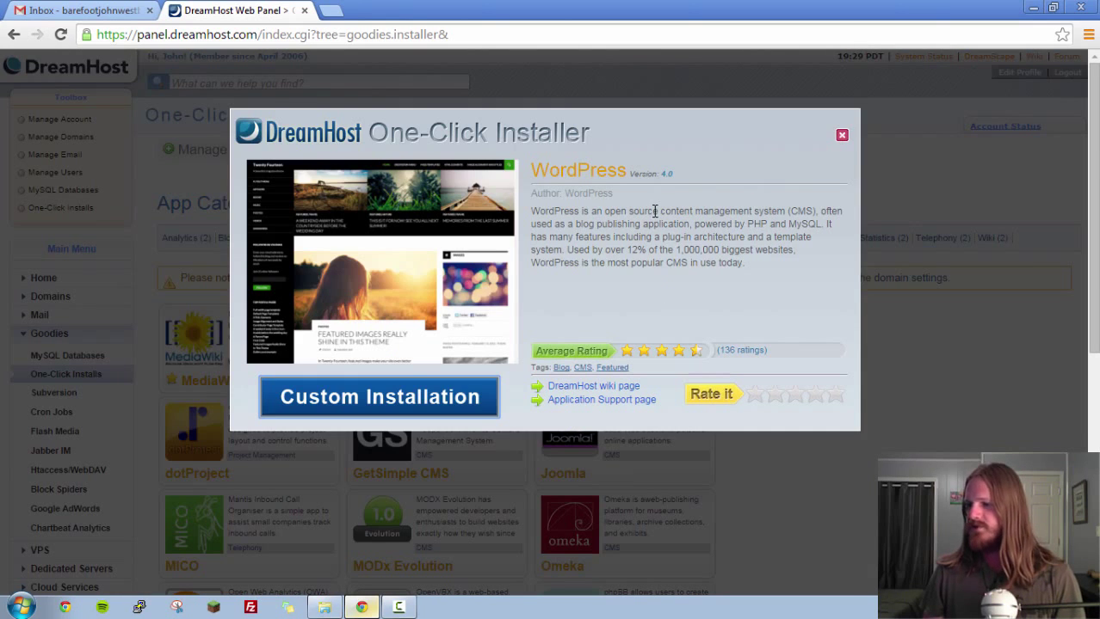
pyautogui.click(394, 413)
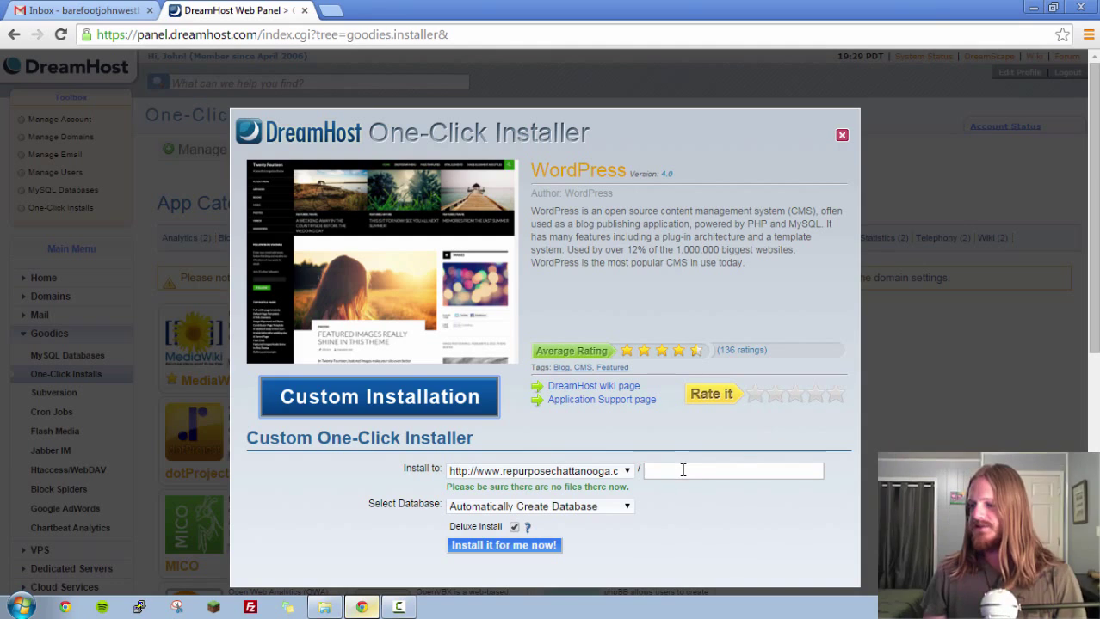
pyautogui.click(679, 473)
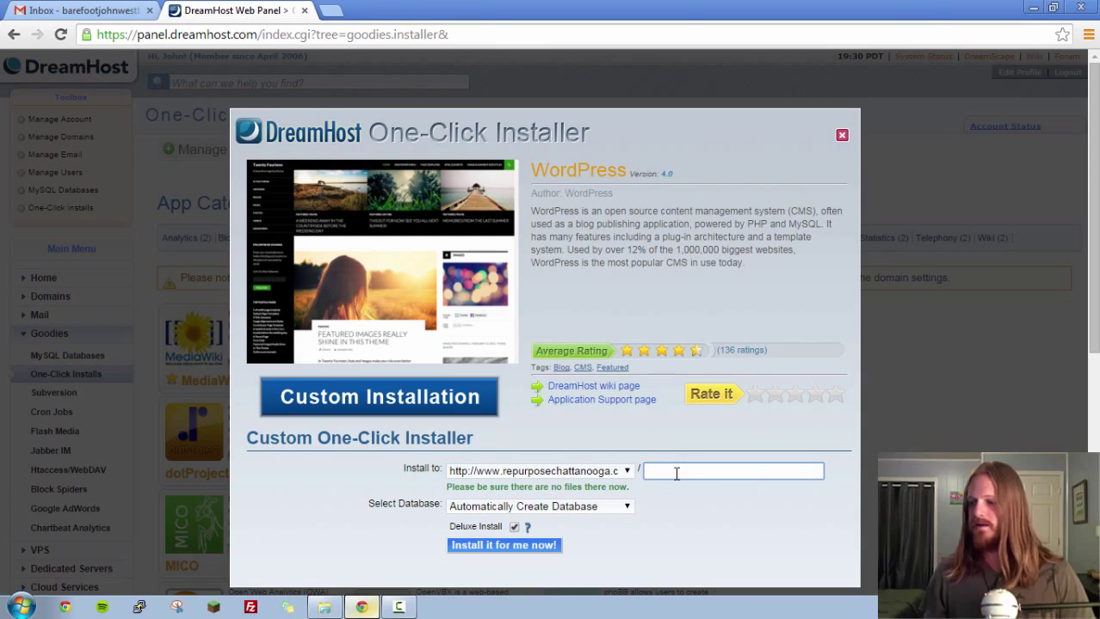
pyautogui.click(332, 12)
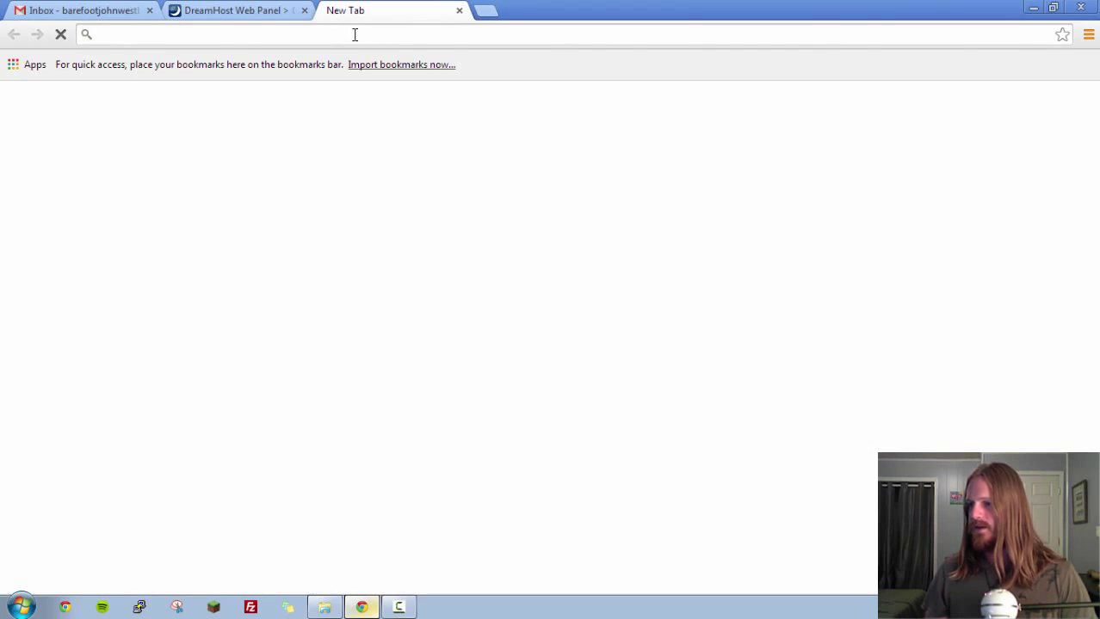
pyautogui.write('repu')
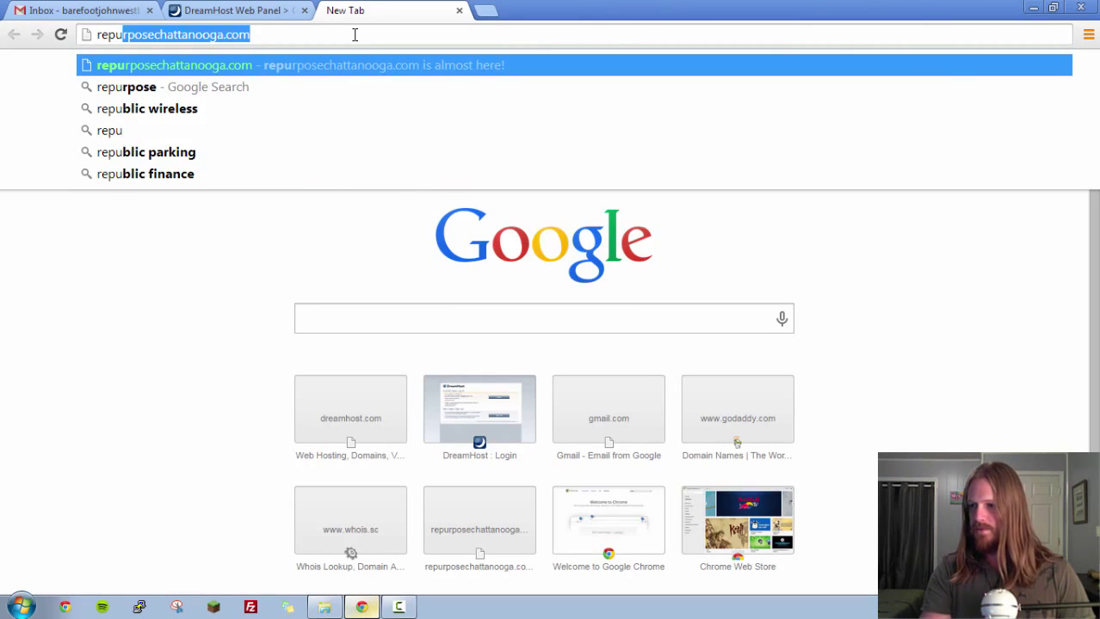
pyautogui.press('Return')
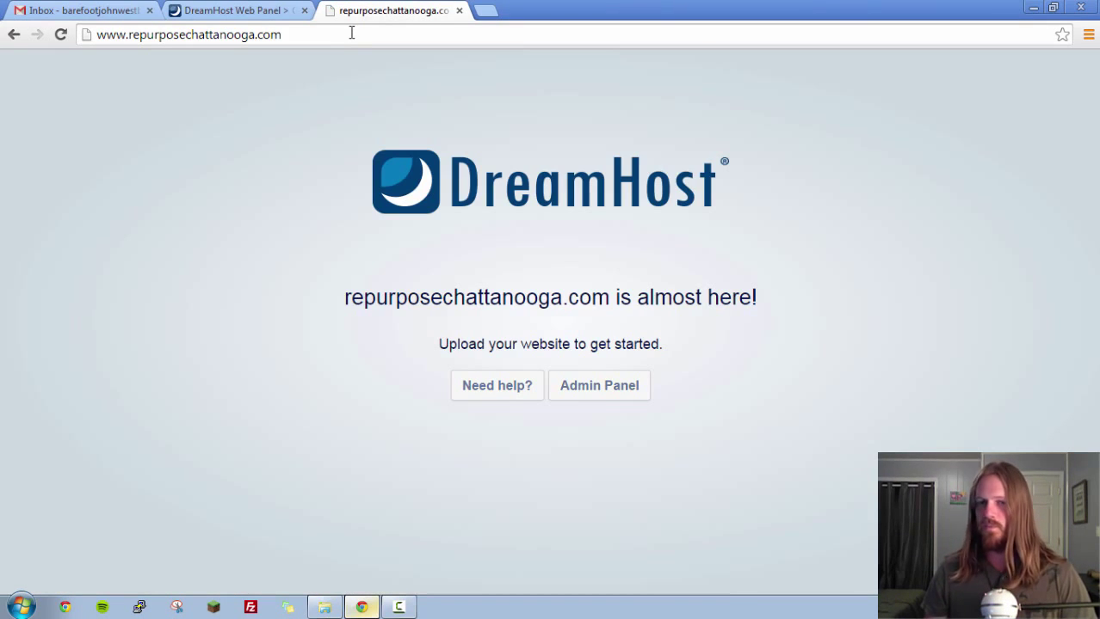
pyautogui.click(380, 33)
pyautogui.click(379, 33)
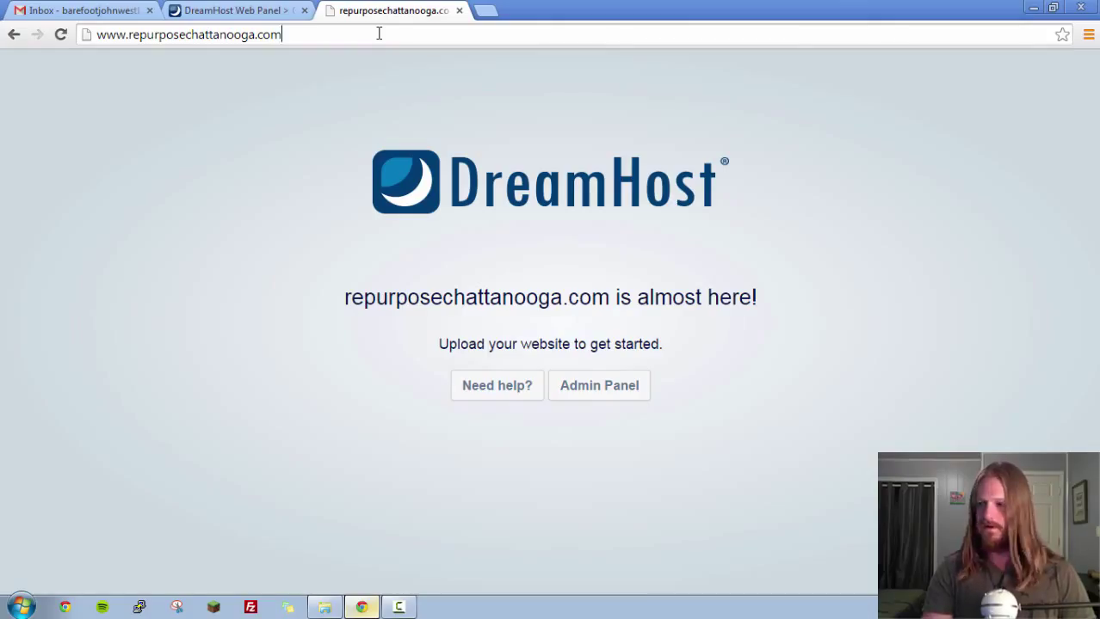
pyautogui.write('/another sit')
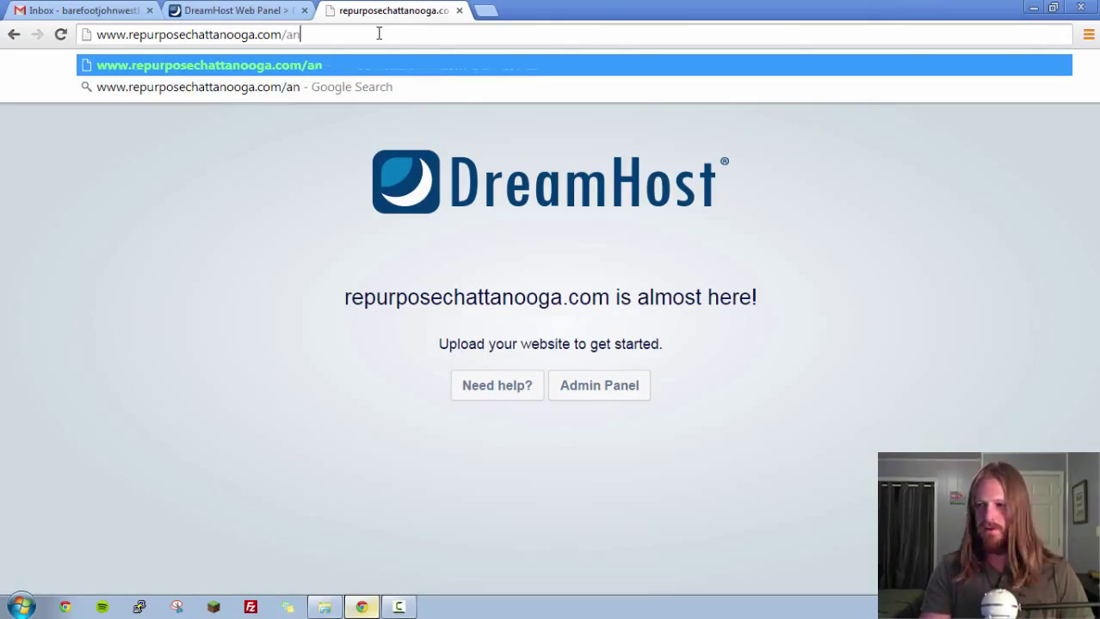
pyautogui.press('BackSpace')
pyautogui.press('BackSpace')
pyautogui.press('BackSpace')
pyautogui.press('BackSpace')
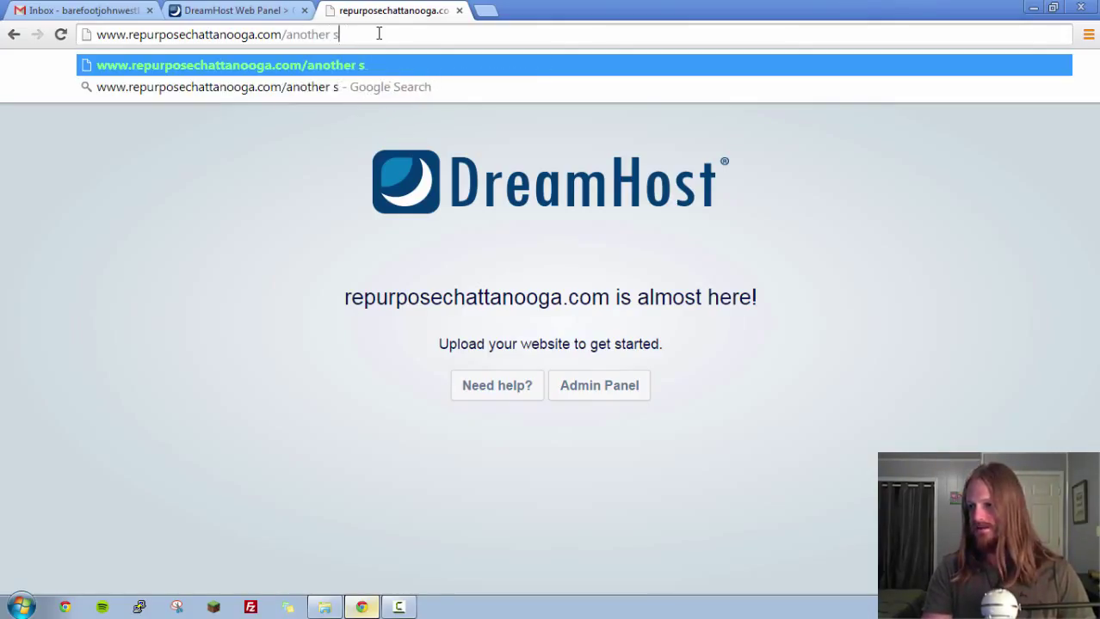
pyautogui.write('site')
pyautogui.press('Return')
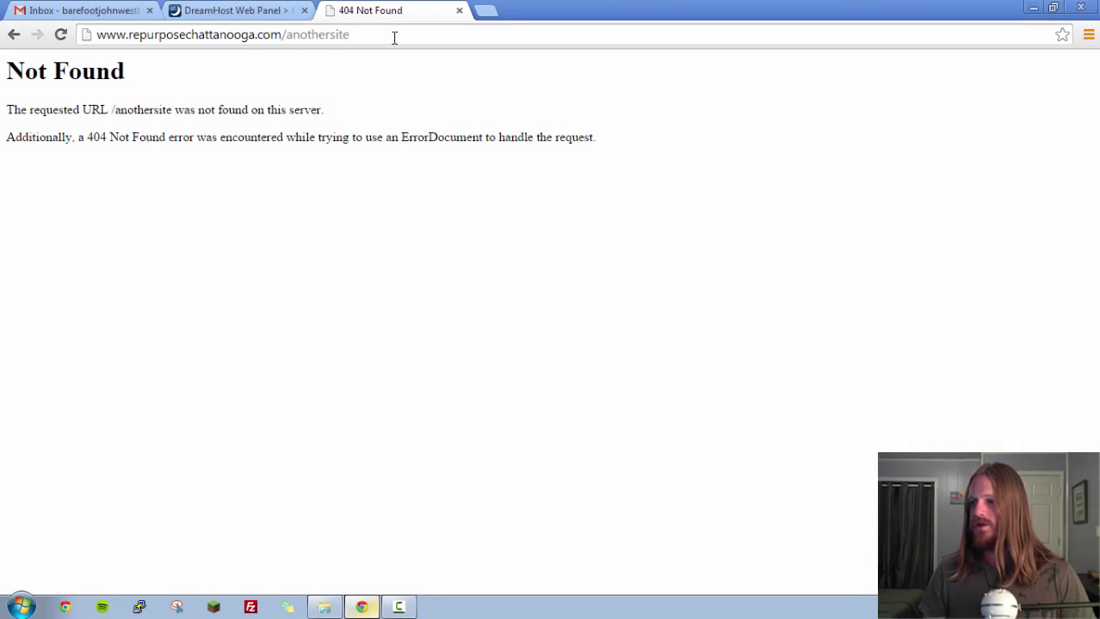
pyautogui.moveTo(392, 37); pyautogui.dragTo(282, 34)
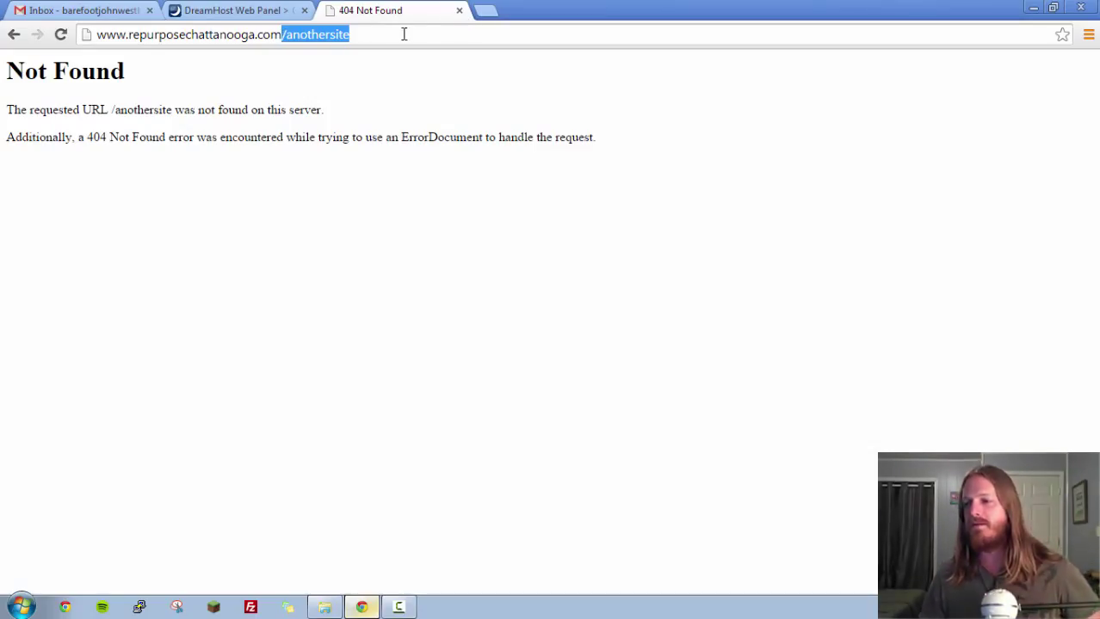
pyautogui.moveTo(356, 35); pyautogui.dragTo(286, 34)
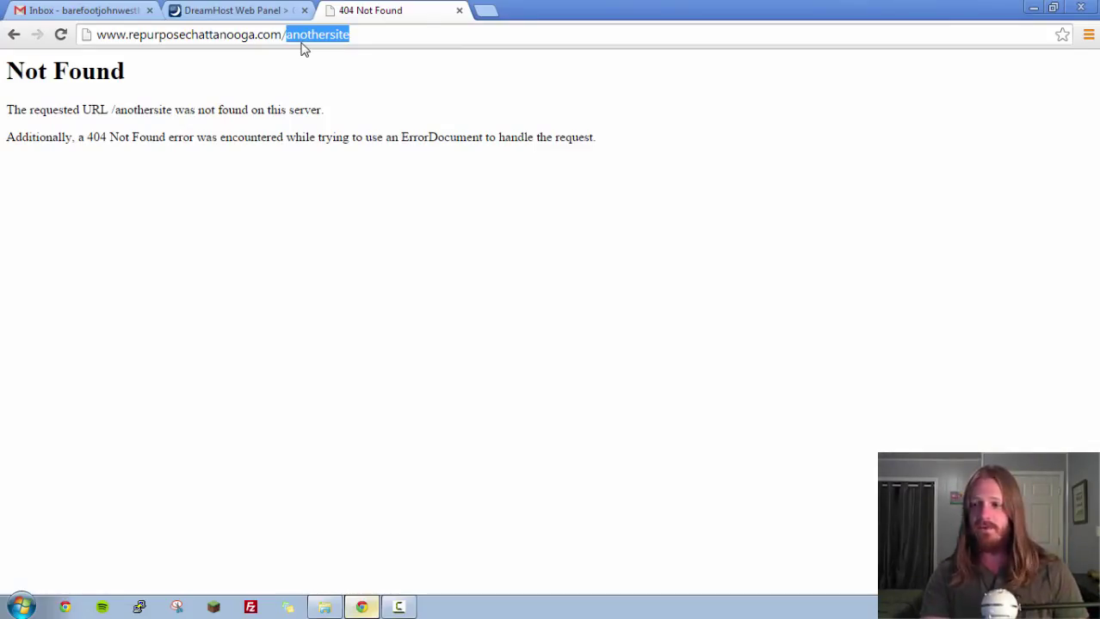
pyautogui.write('log')
pyautogui.press('BackSpace')
pyautogui.press('BackSpace')
pyautogui.press('BackSpace')
pyautogui.write('blog')
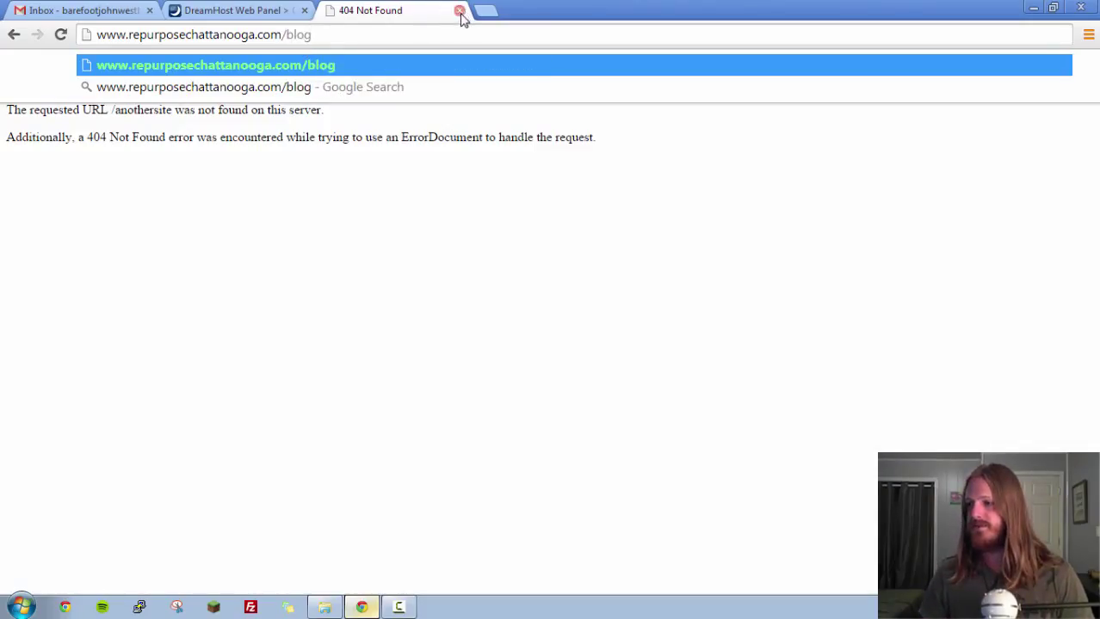
pyautogui.moveTo(347, 37); pyautogui.dragTo(283, 36)
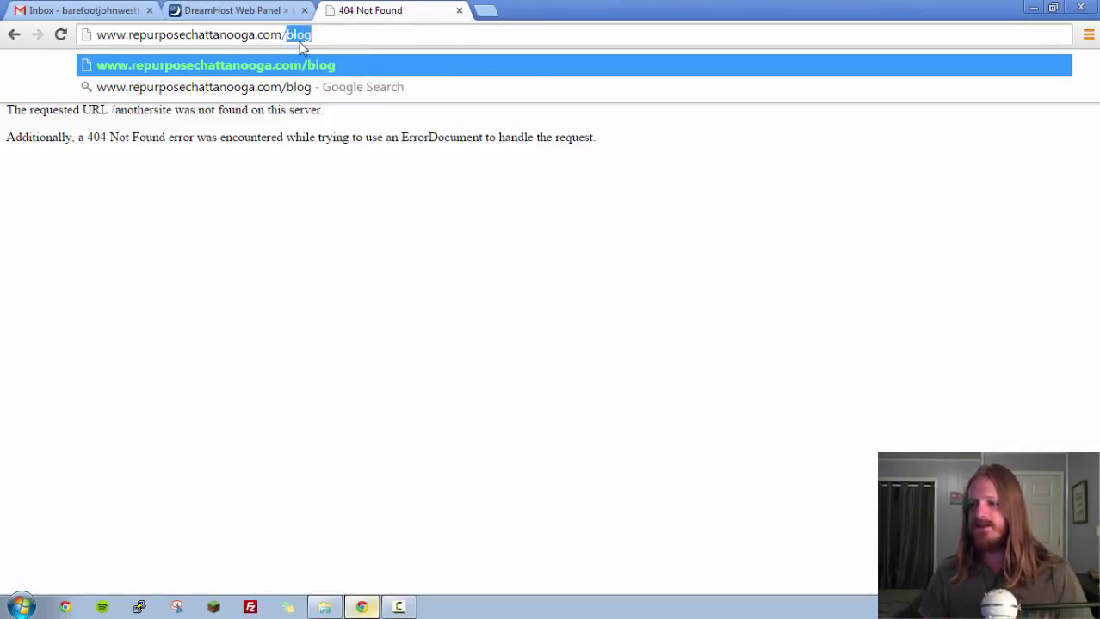
pyautogui.write('/members')
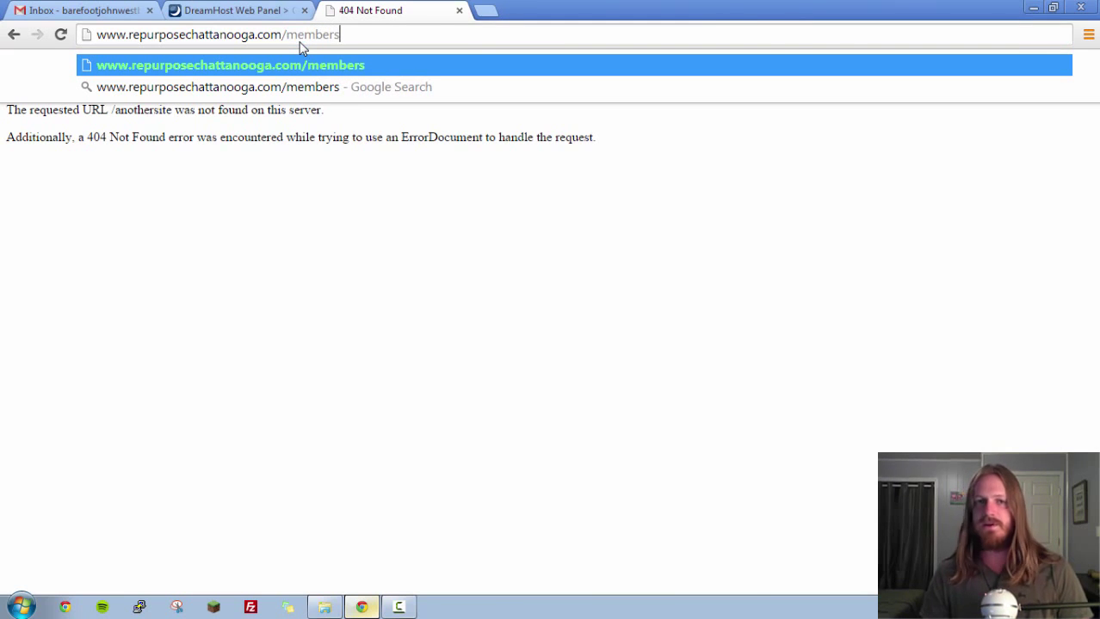
pyautogui.click(459, 11)
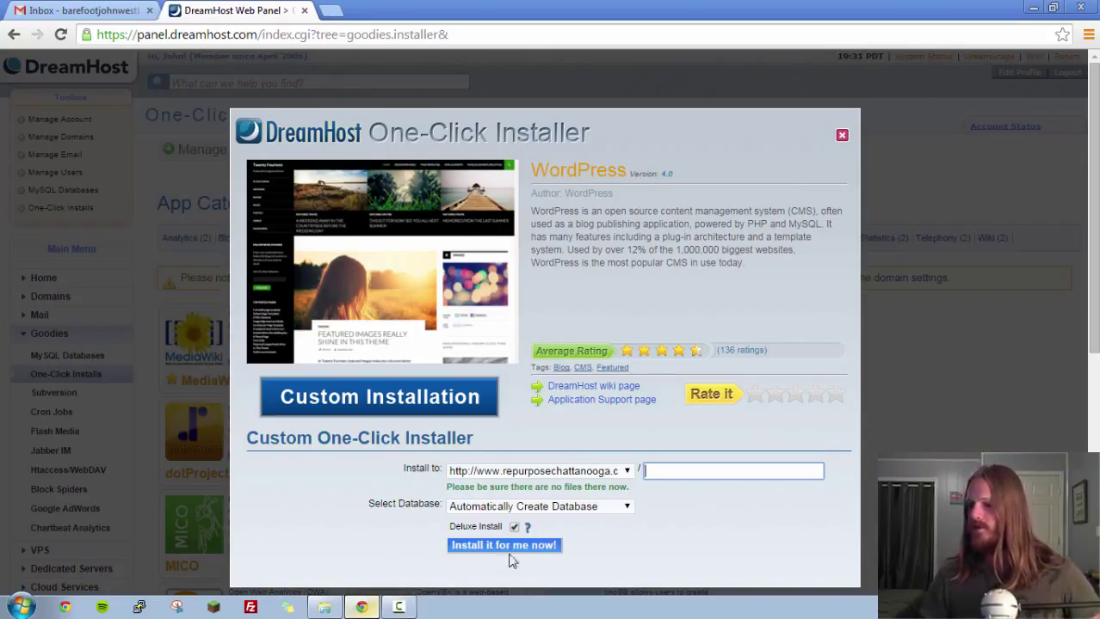
# Install WordPress to repurposechattanooga.com with the path left blank.
pyautogui.click(509, 548)
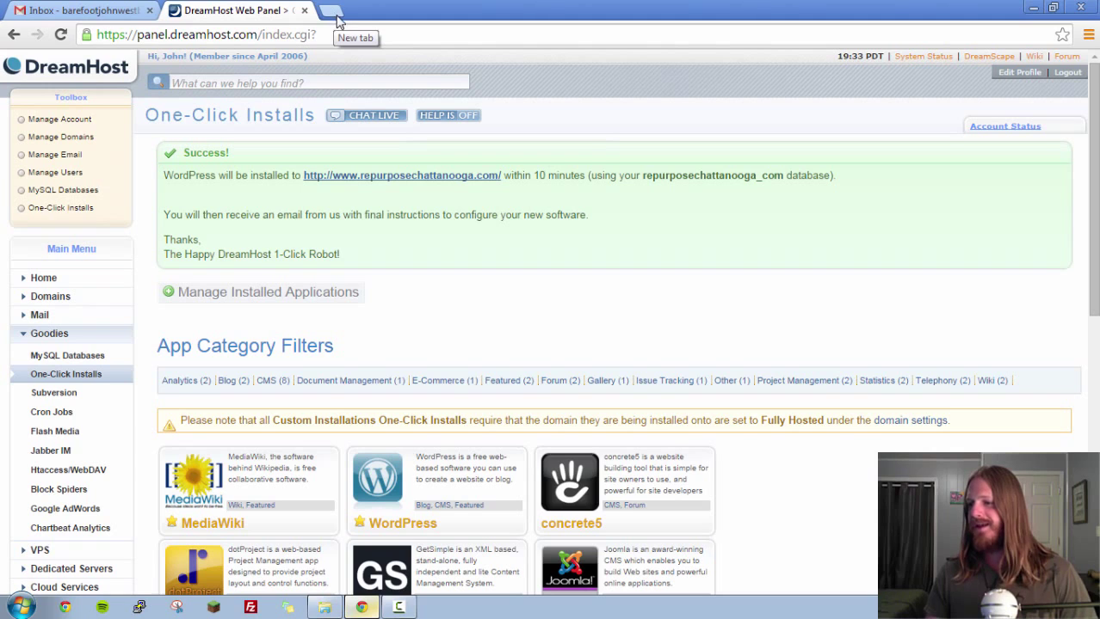
# Load repurposechattanooga.com in a new Chrome tab.
pyautogui.click(332, 14)
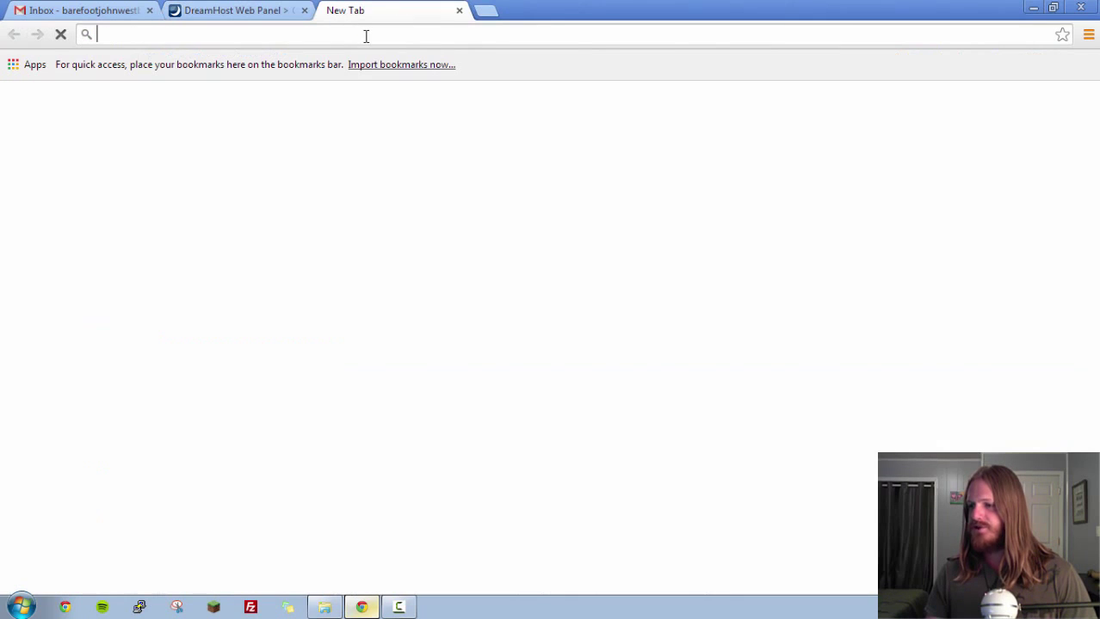
pyautogui.write('re')
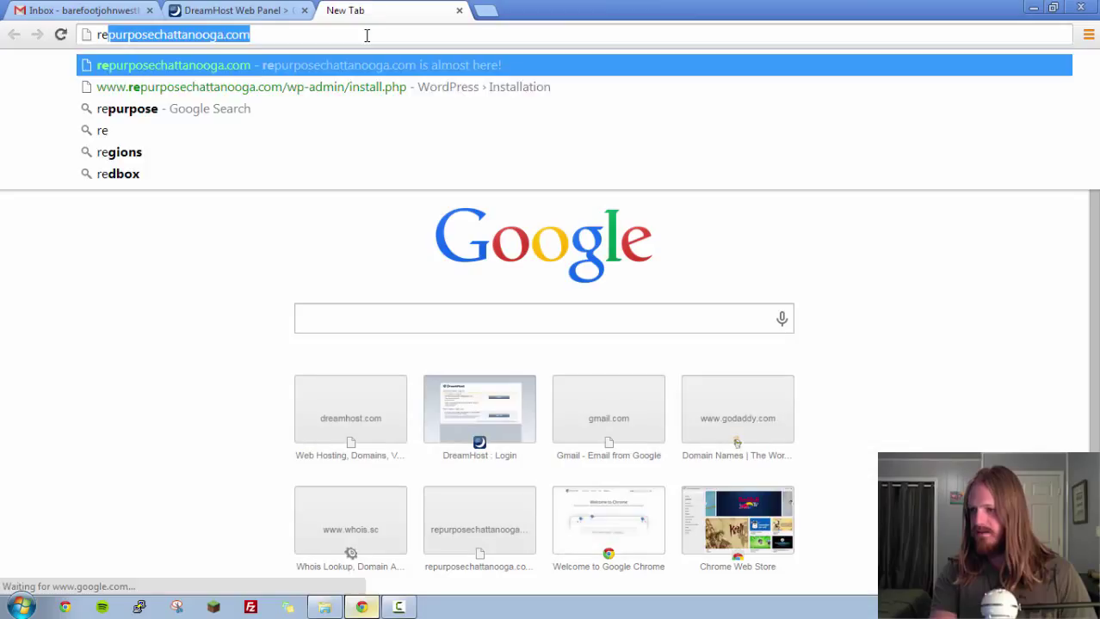
pyautogui.press('Return')
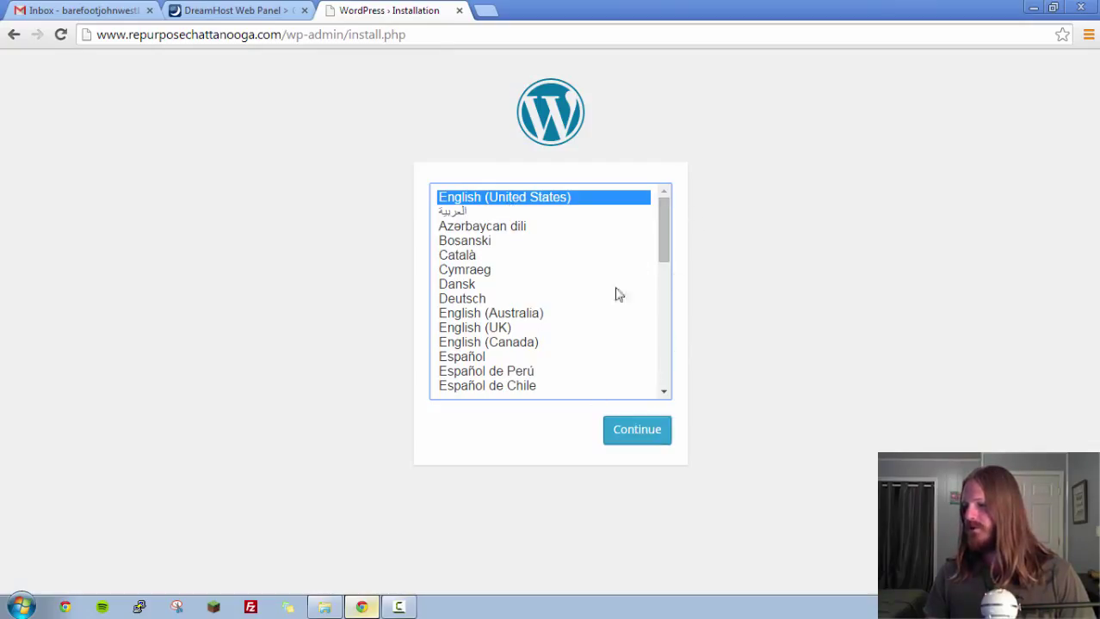
# Continue with English (United States), review the Information needed form, and open a blank tab.
pyautogui.click(636, 434)
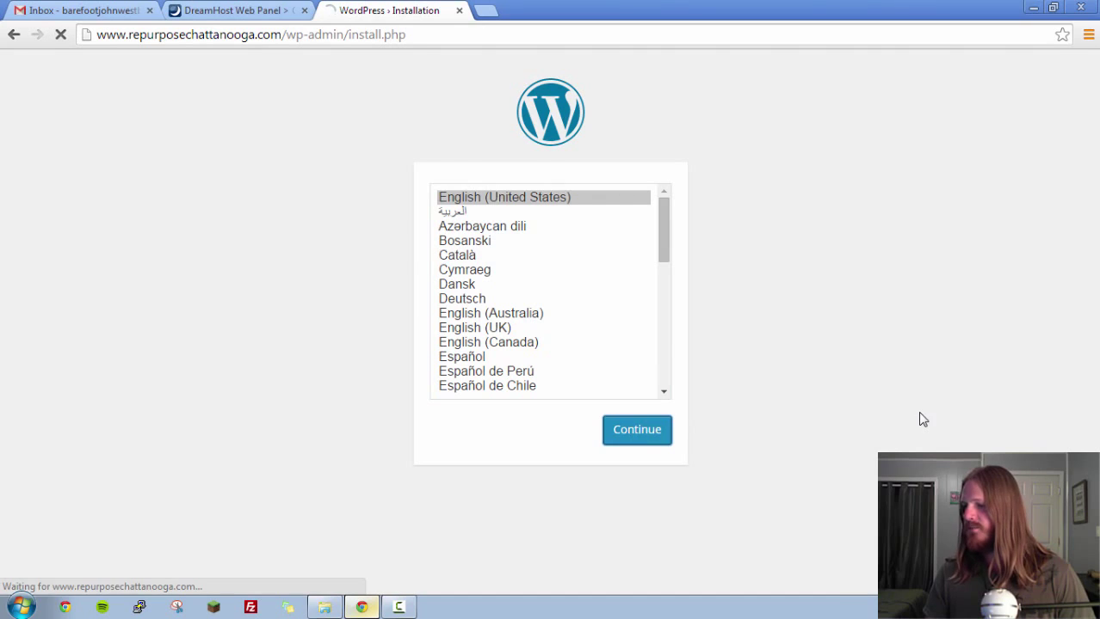
pyautogui.scroll(-1, 466, 337)
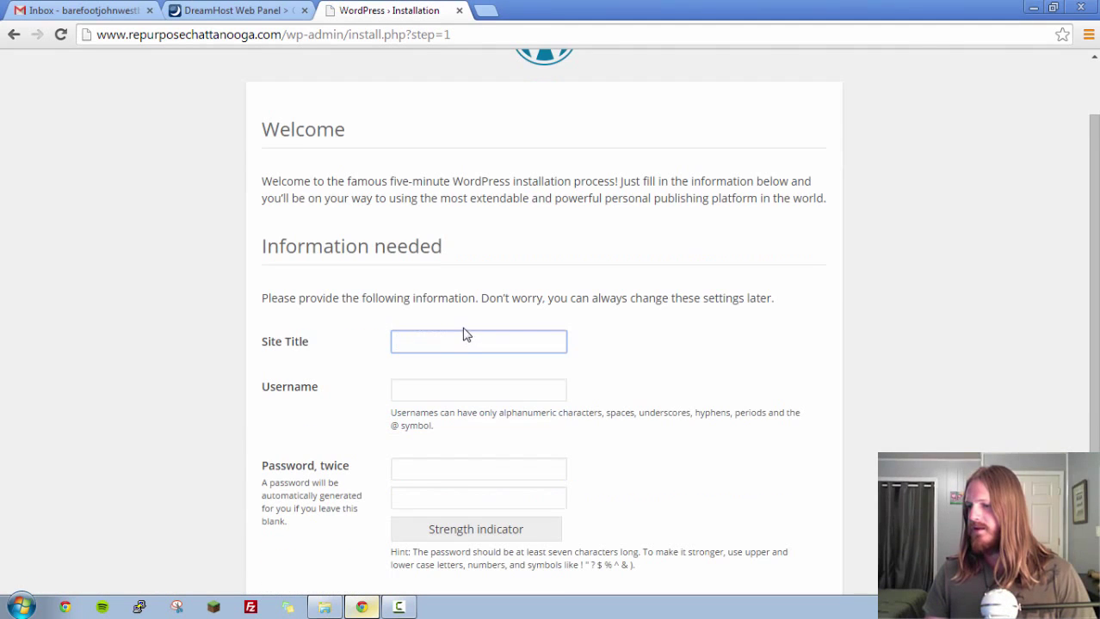
pyautogui.scroll(-1, 334, 245)
pyautogui.scroll(-1, 435, 273)
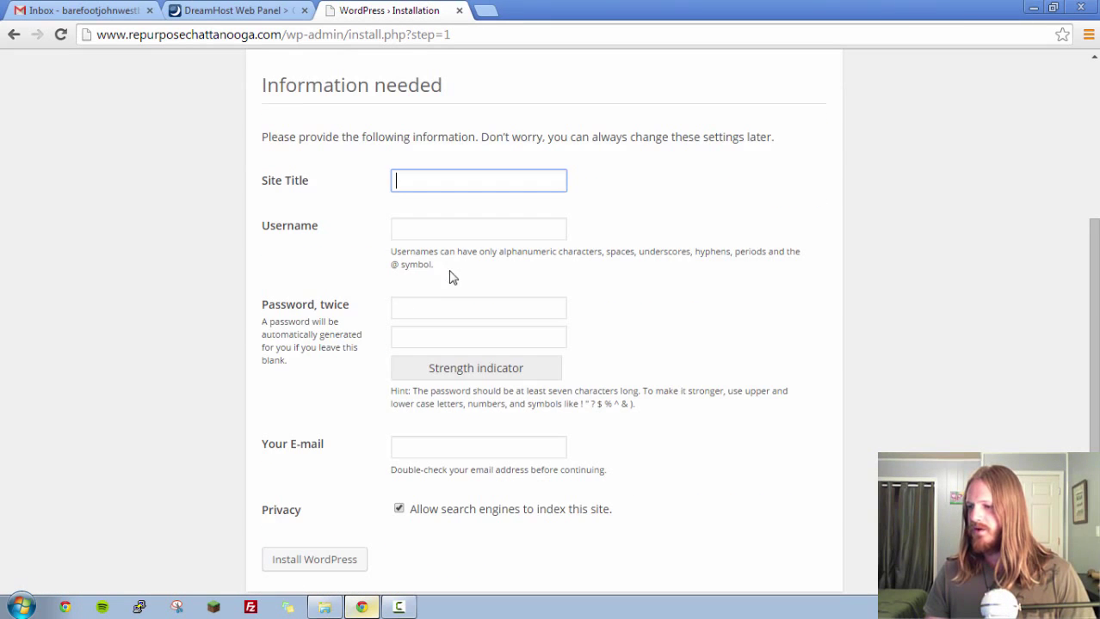
pyautogui.click(450, 179)
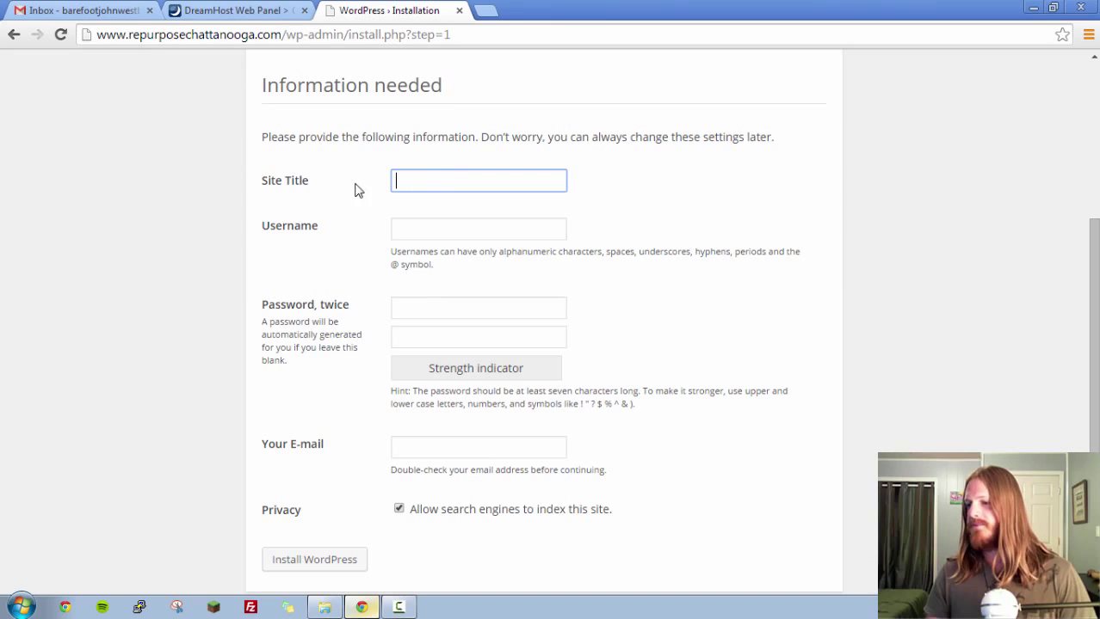
pyautogui.scroll(-1, 501, 204)
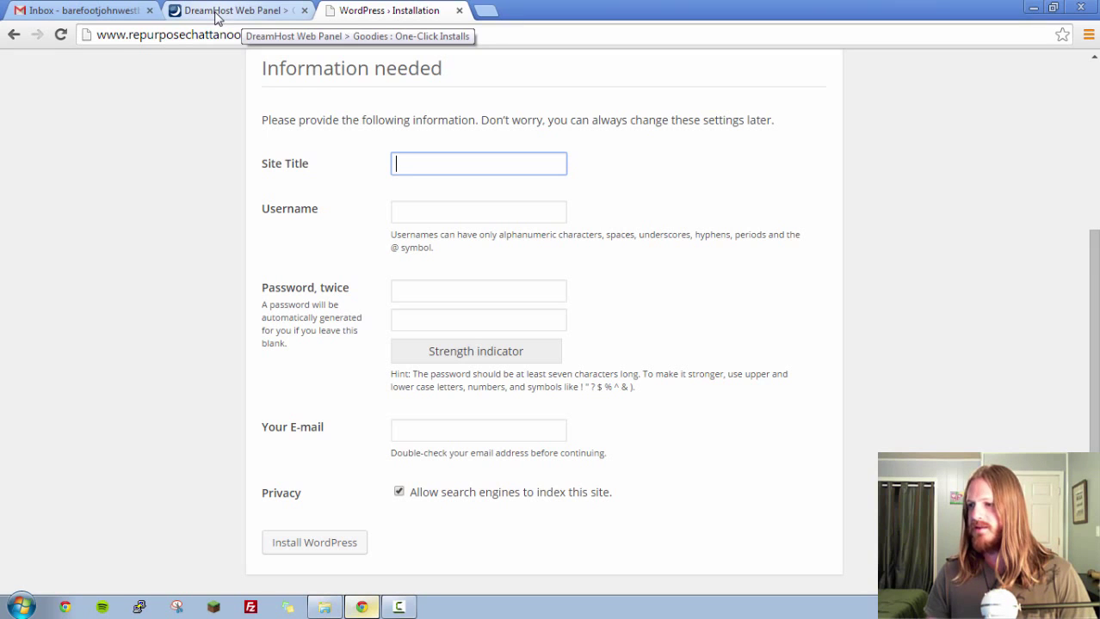
pyautogui.click(487, 12)
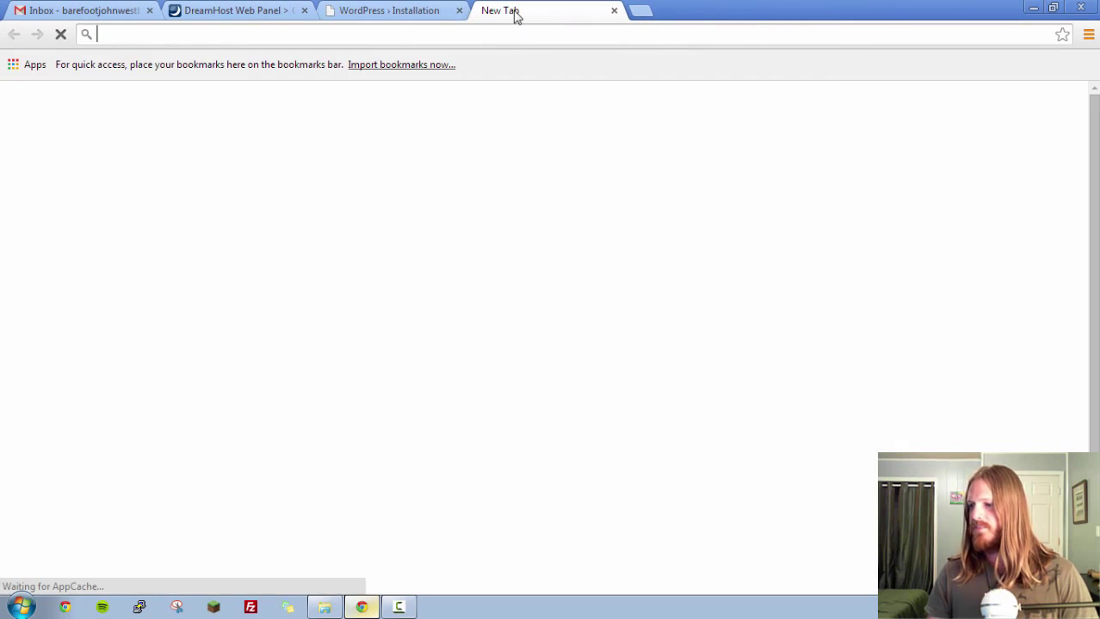
# Load yahoo.com in the new tab, then return to the WordPress form's Site Title field.
pyautogui.write('yahoo.c')
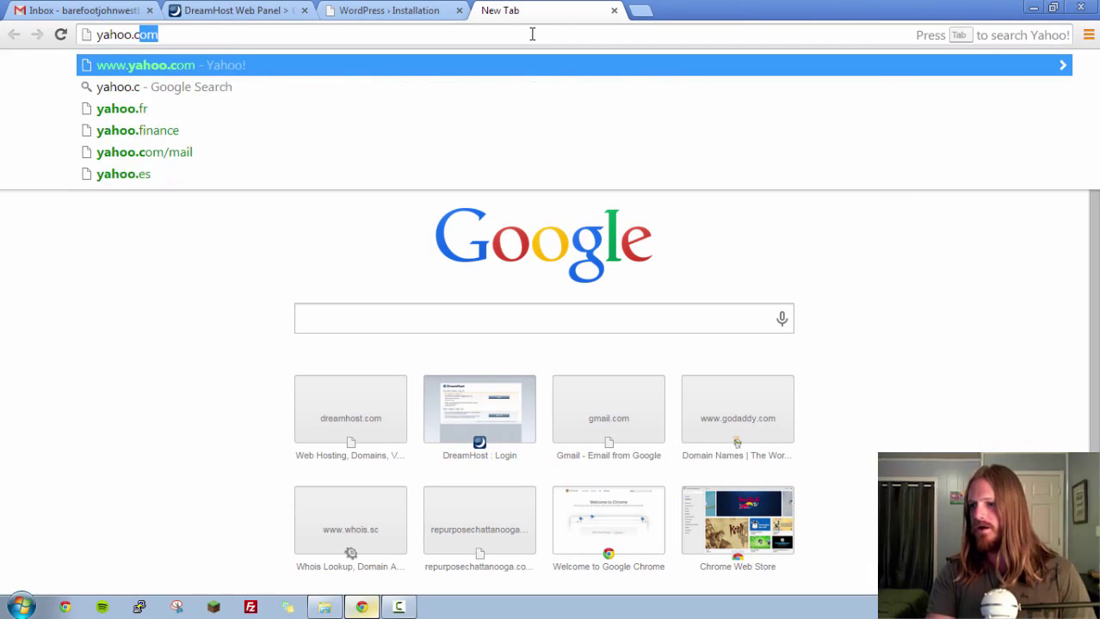
pyautogui.press('Return')
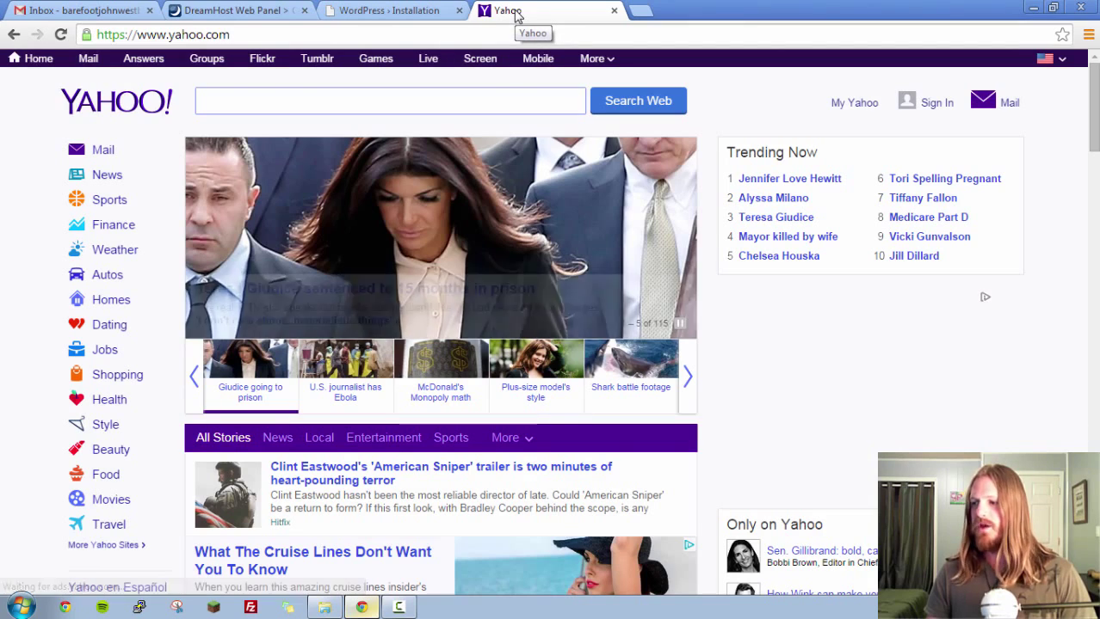
pyautogui.click(411, 11)
pyautogui.click(431, 160)
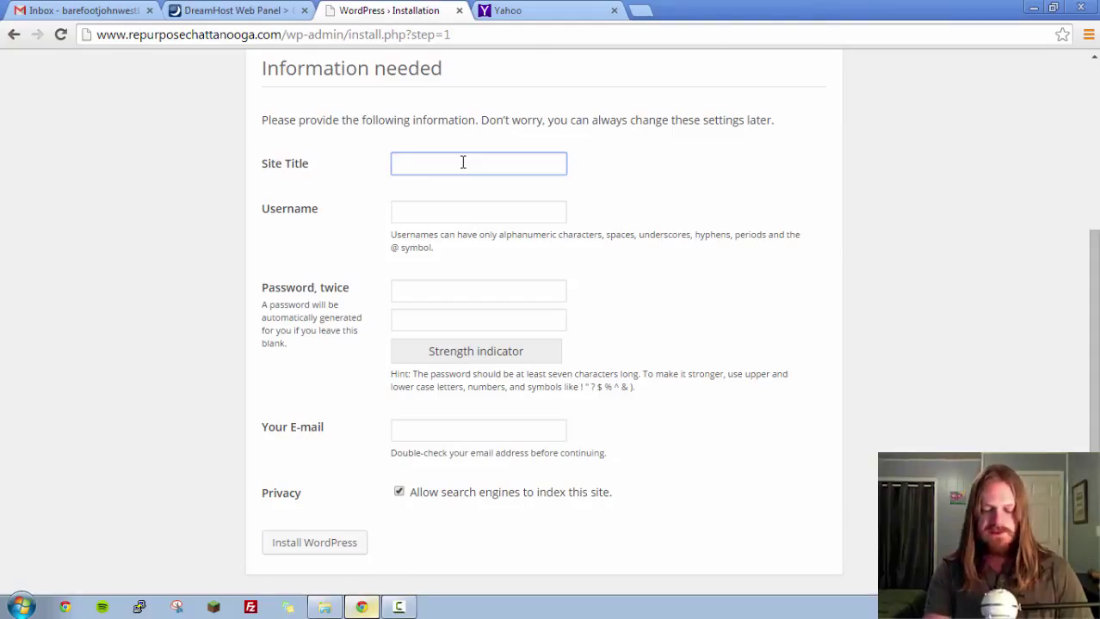
# Enter 'Repurpose Chattanooga' as the Site Title and fill in the admin username.
pyautogui.write('Repu')
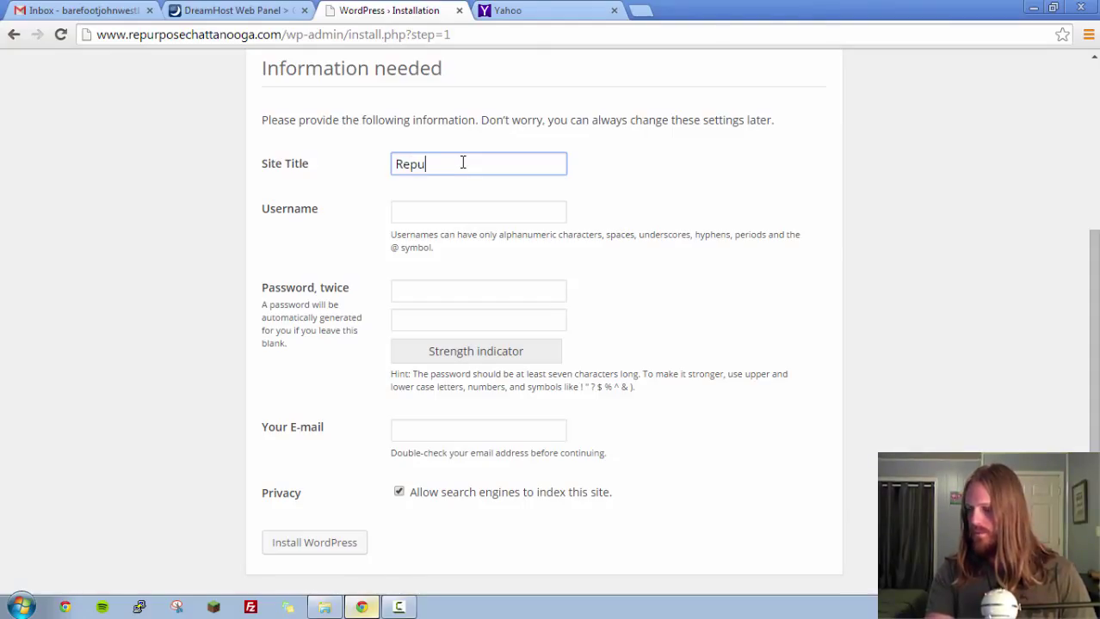
pyautogui.write('rpose C')
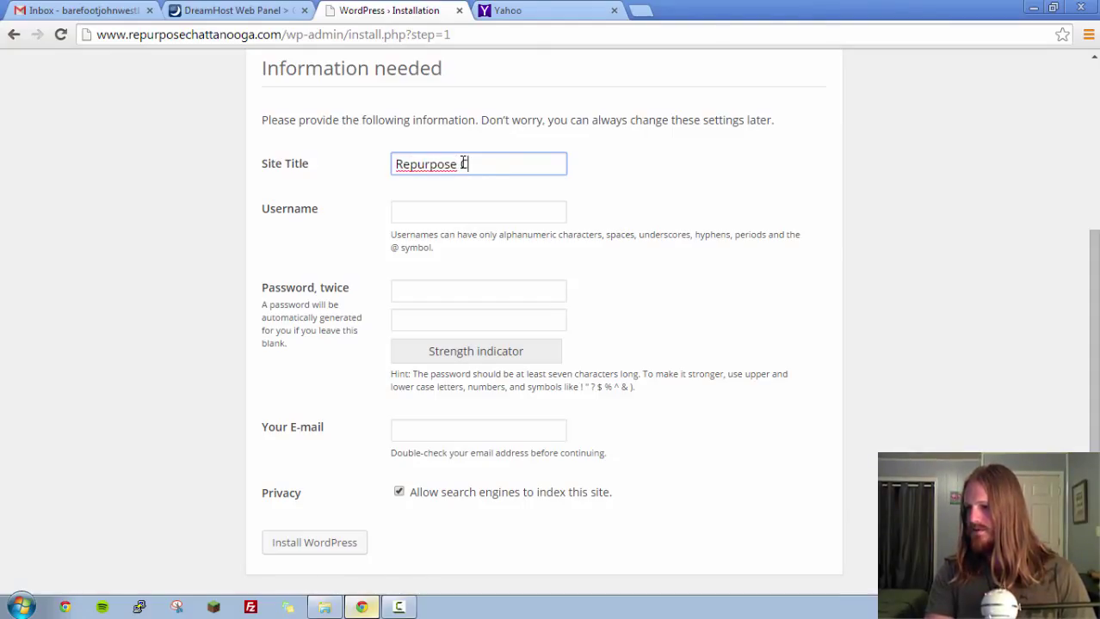
pyautogui.write('hattanooga')
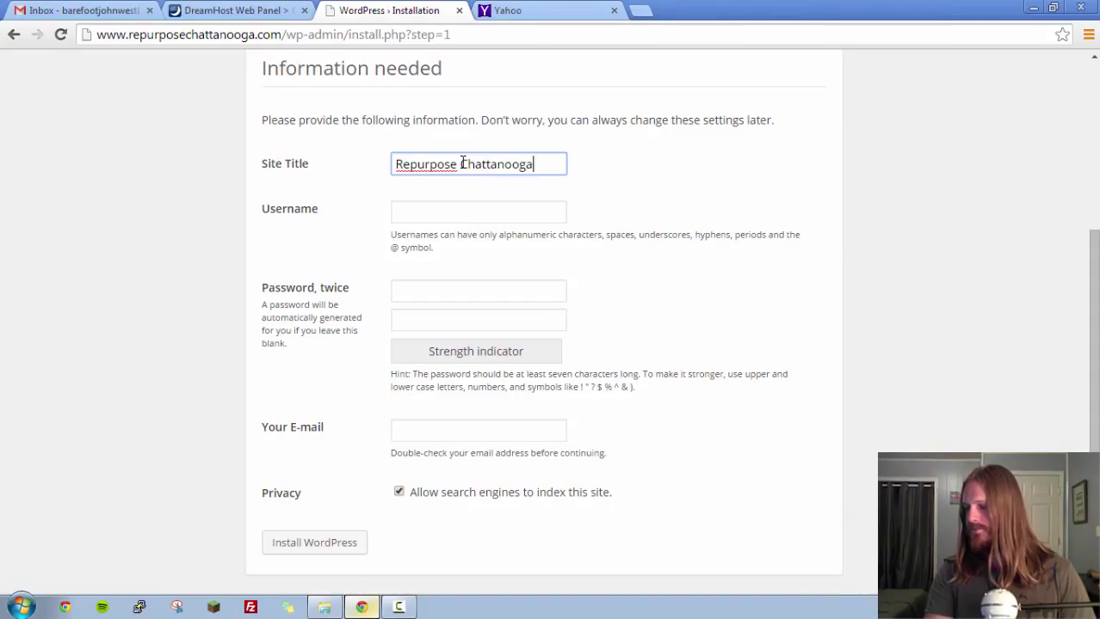
pyautogui.press('Tab')
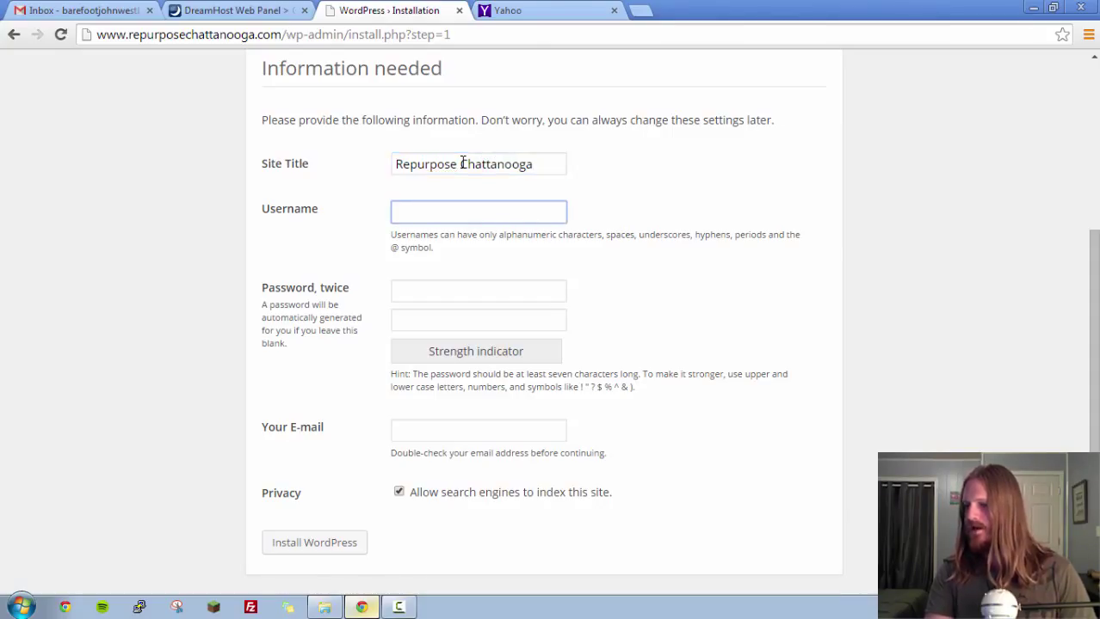
pyautogui.write('john')
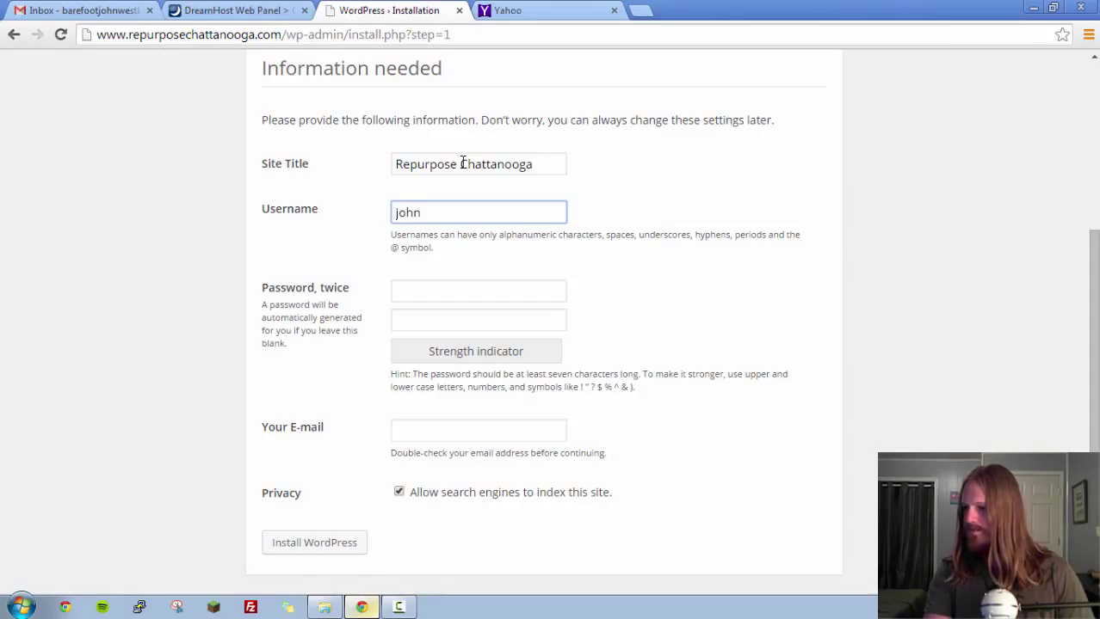
pyautogui.write('w')
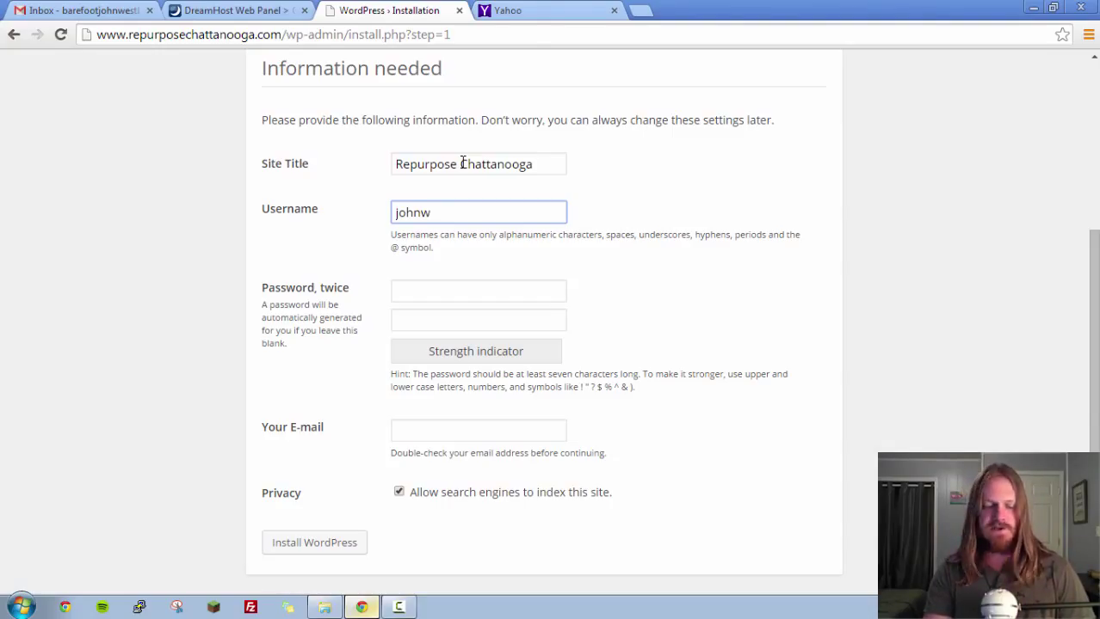
# Type the admin password in both password fields, correcting them until they match at Medium strength.
pyautogui.press('Tab')
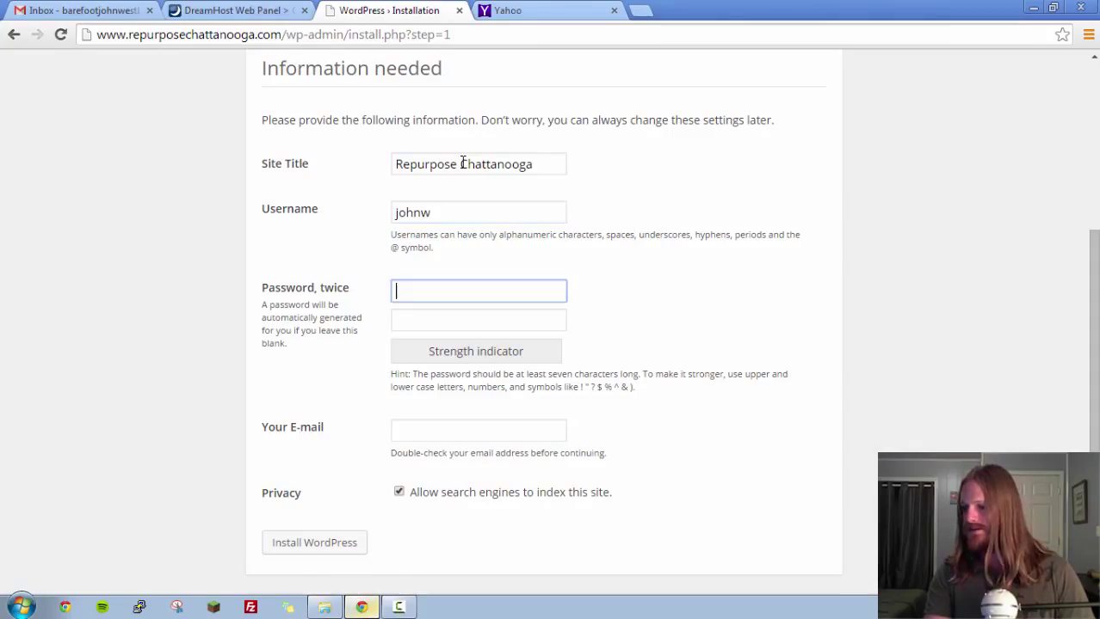
pyautogui.write('••••••••••')
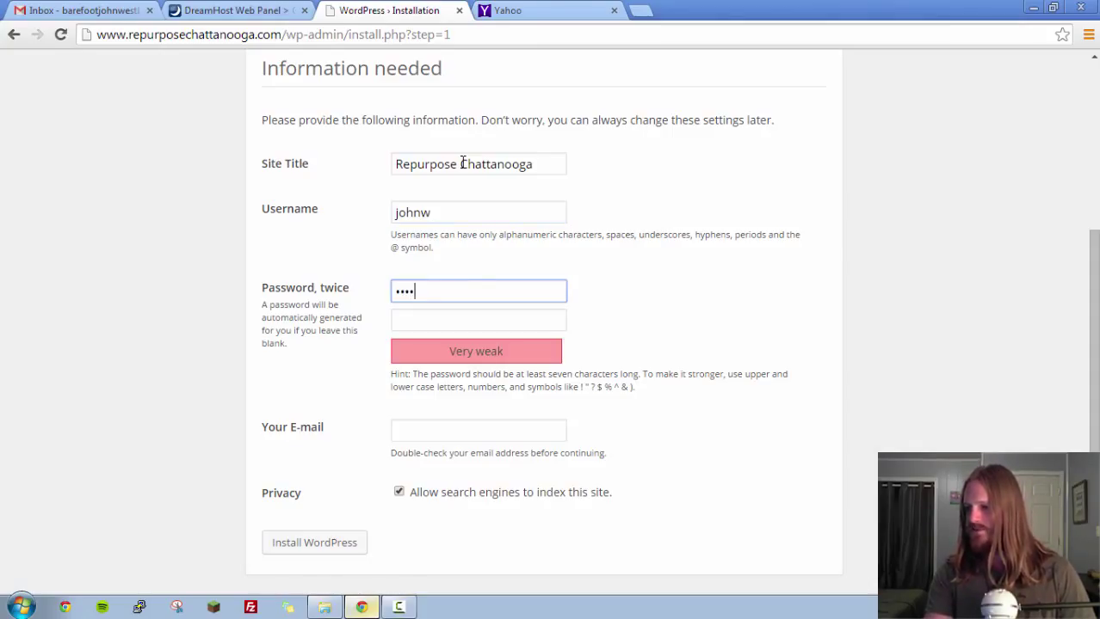
pyautogui.write('••')
pyautogui.press('Tab')
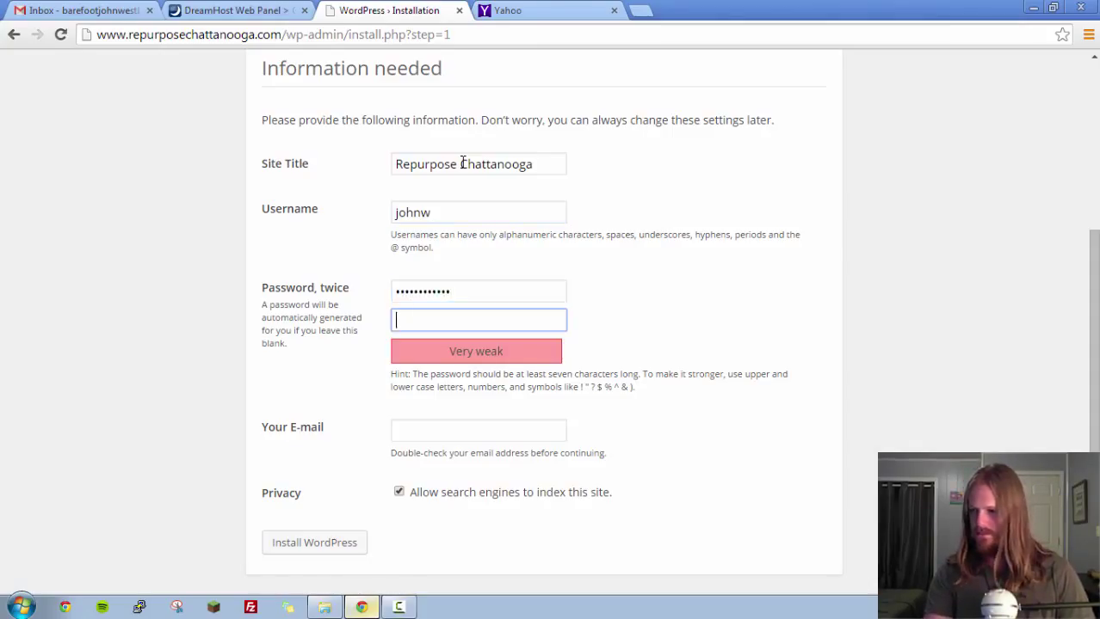
pyautogui.write('••••••••••••')
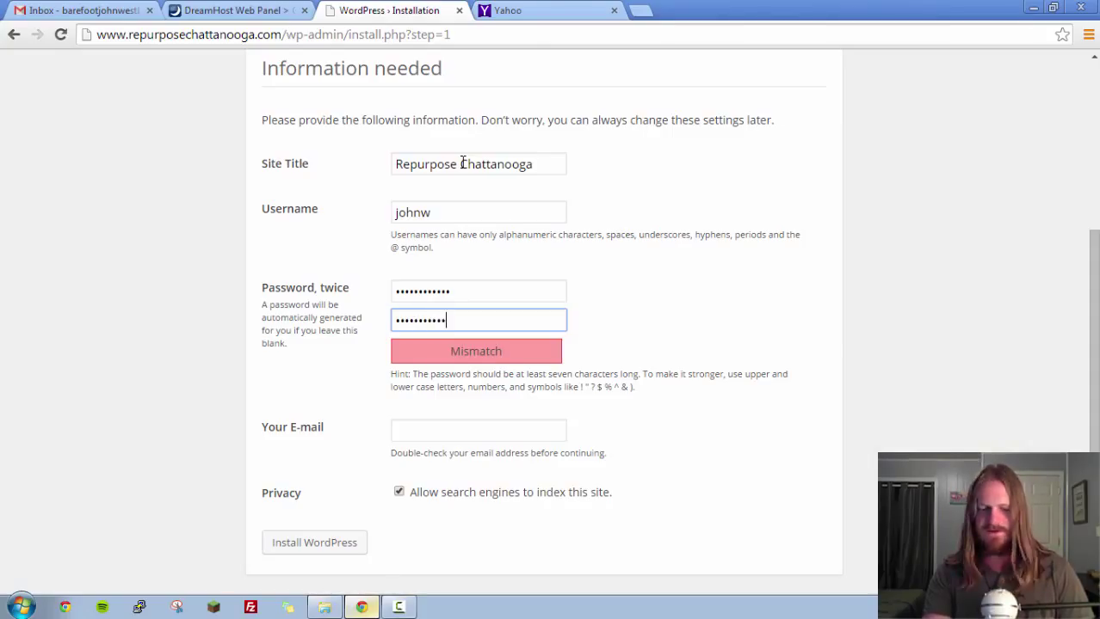
pyautogui.click(475, 290)
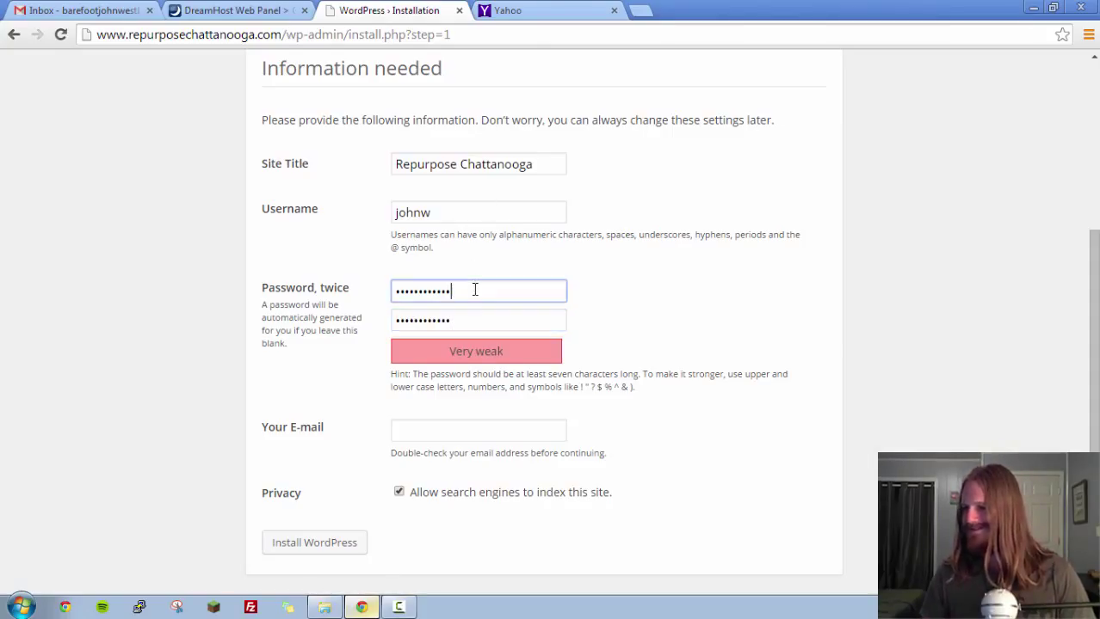
pyautogui.write('••')
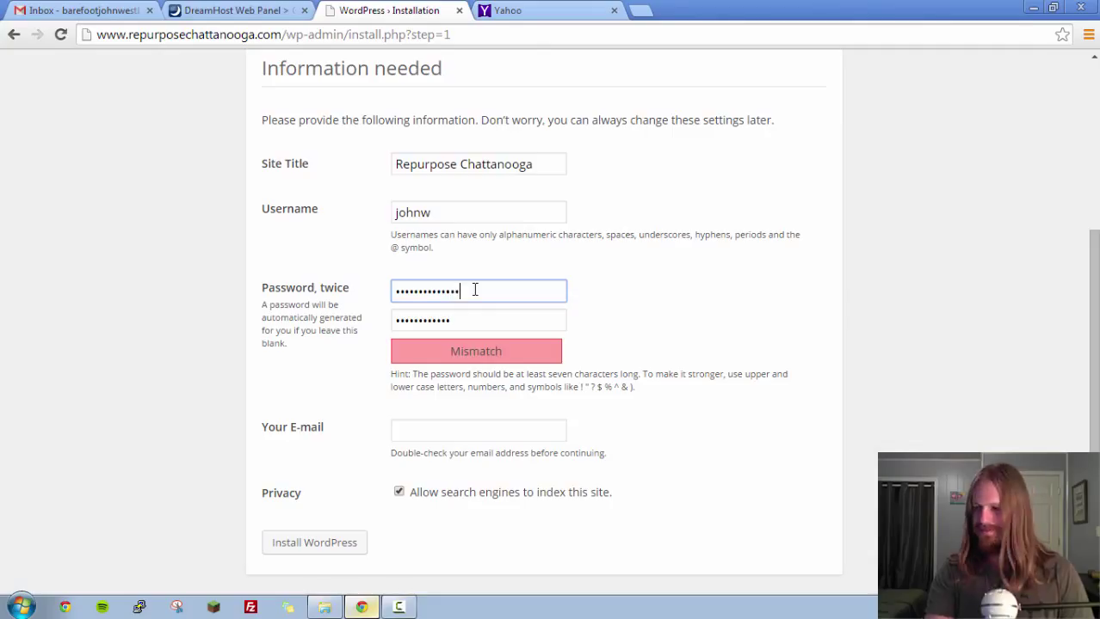
pyautogui.click(488, 324)
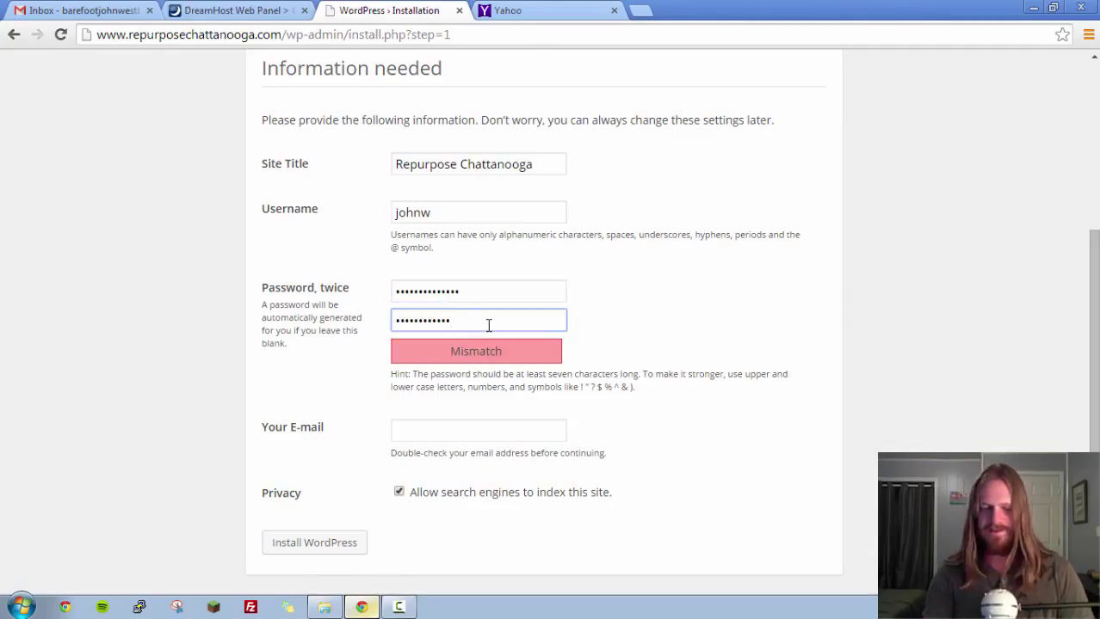
pyautogui.write('•')
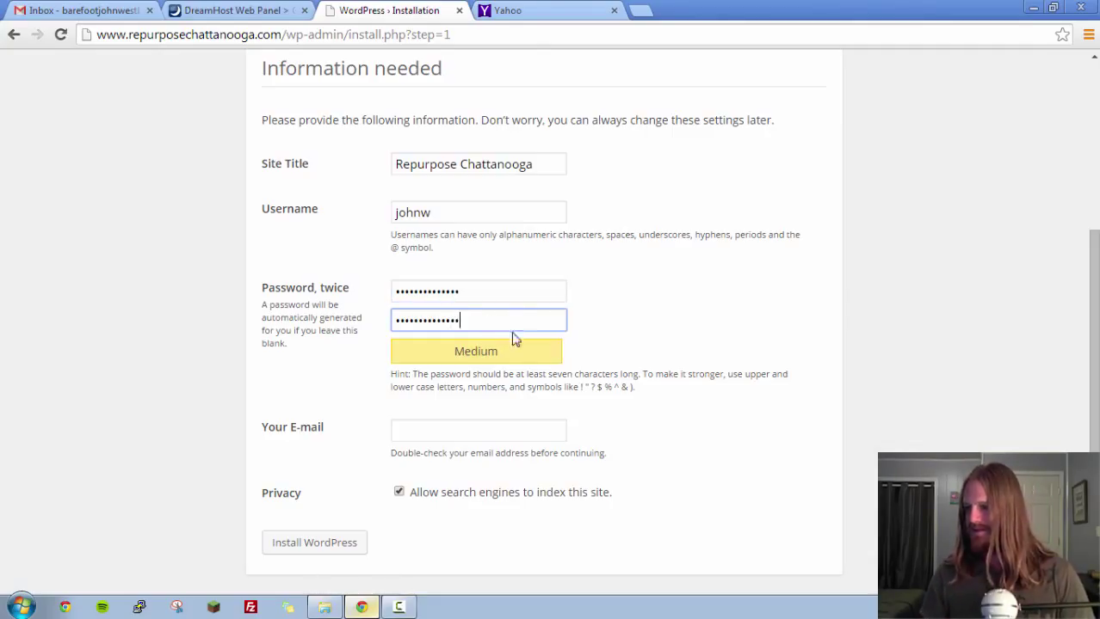
pyautogui.click(447, 428)
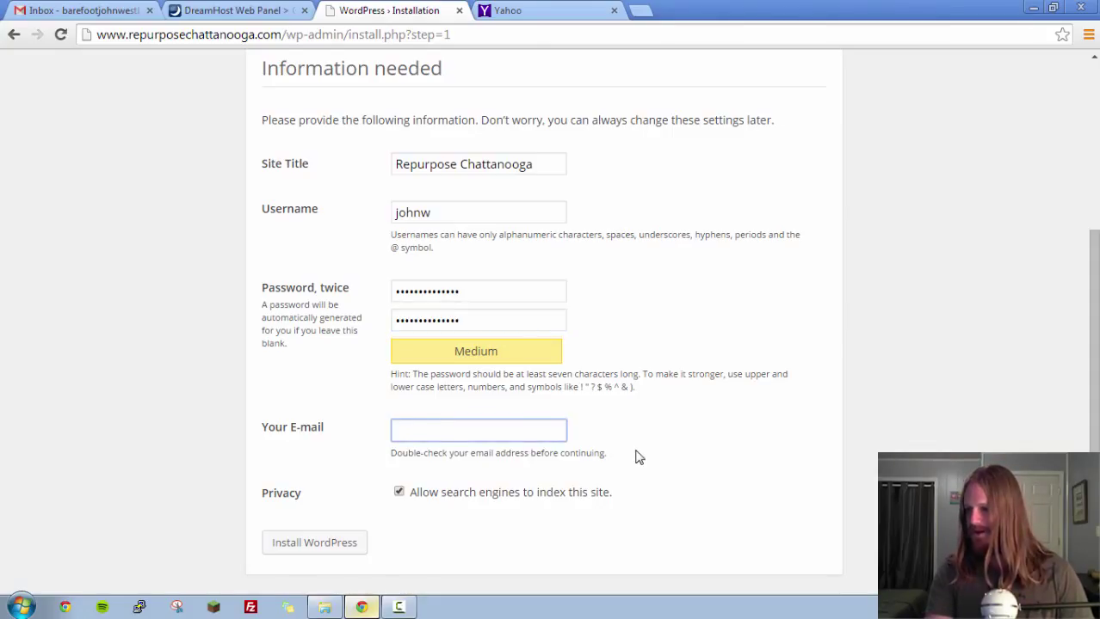
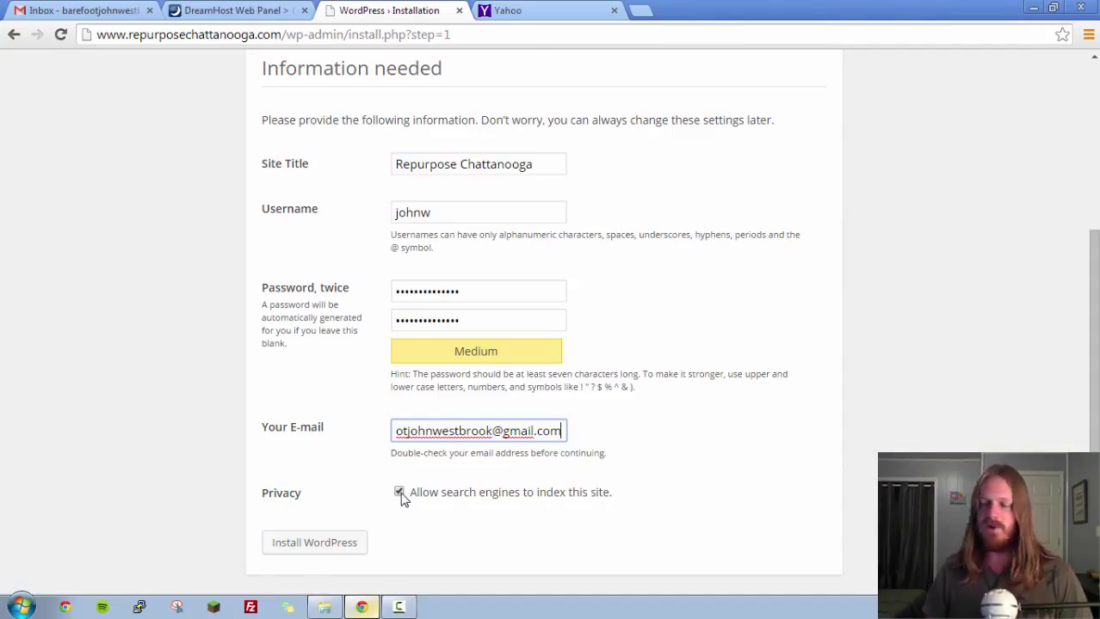
# Fill in the administrator's e-mail address, leaving search-engine indexing allowed.
pyautogui.click(712, 424)
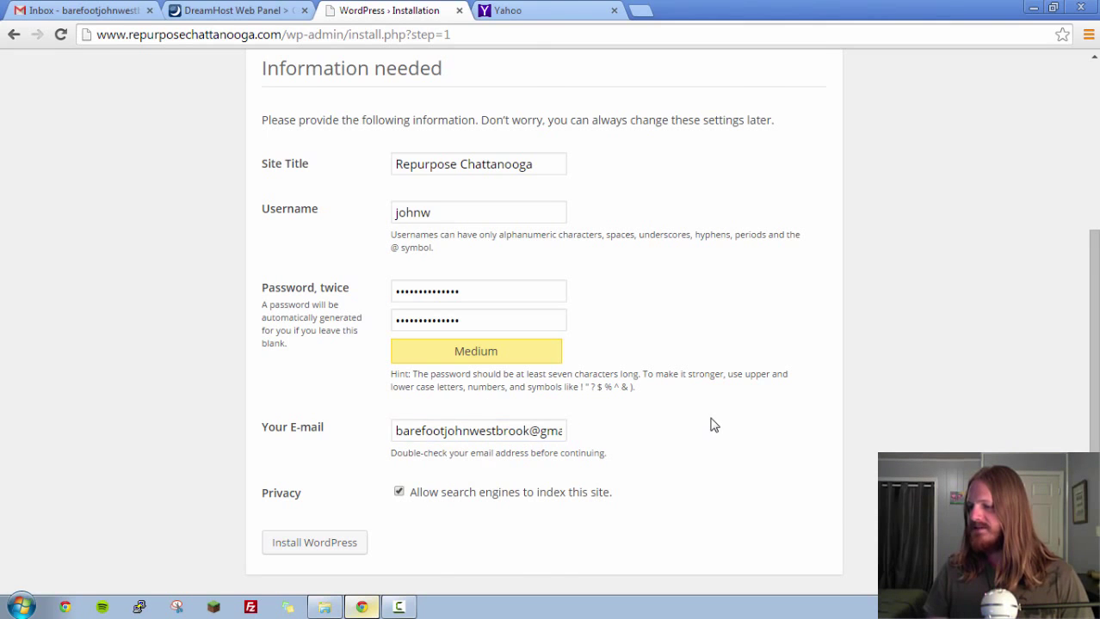
pyautogui.scroll(2, 714, 428)
pyautogui.scroll(-2, 713, 430)
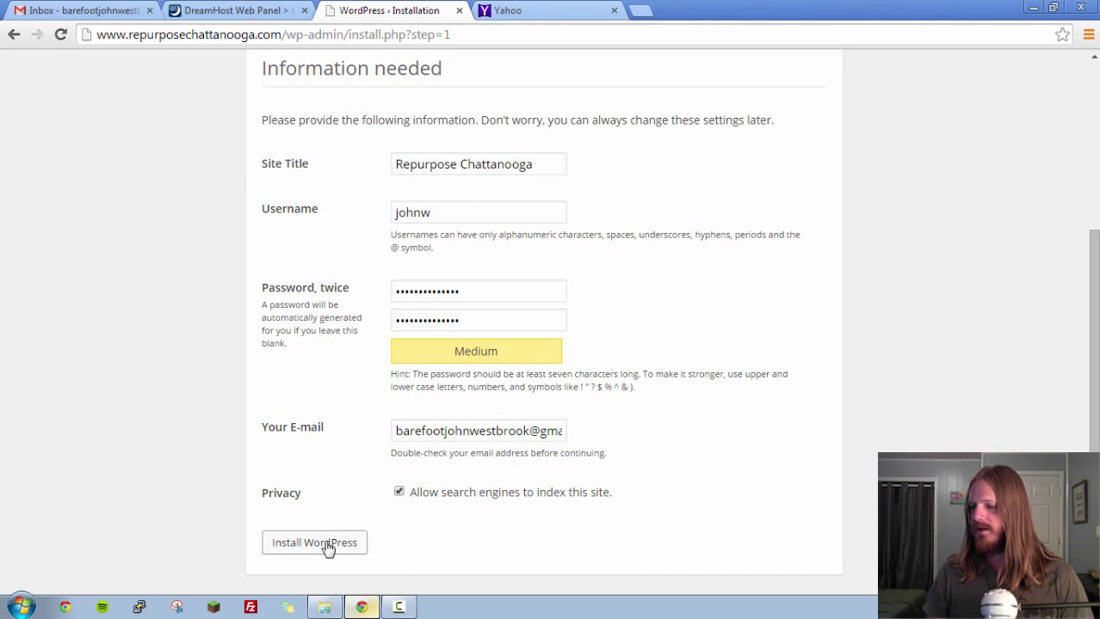
# Submit the completed form to install WordPress.
pyautogui.click(329, 543)
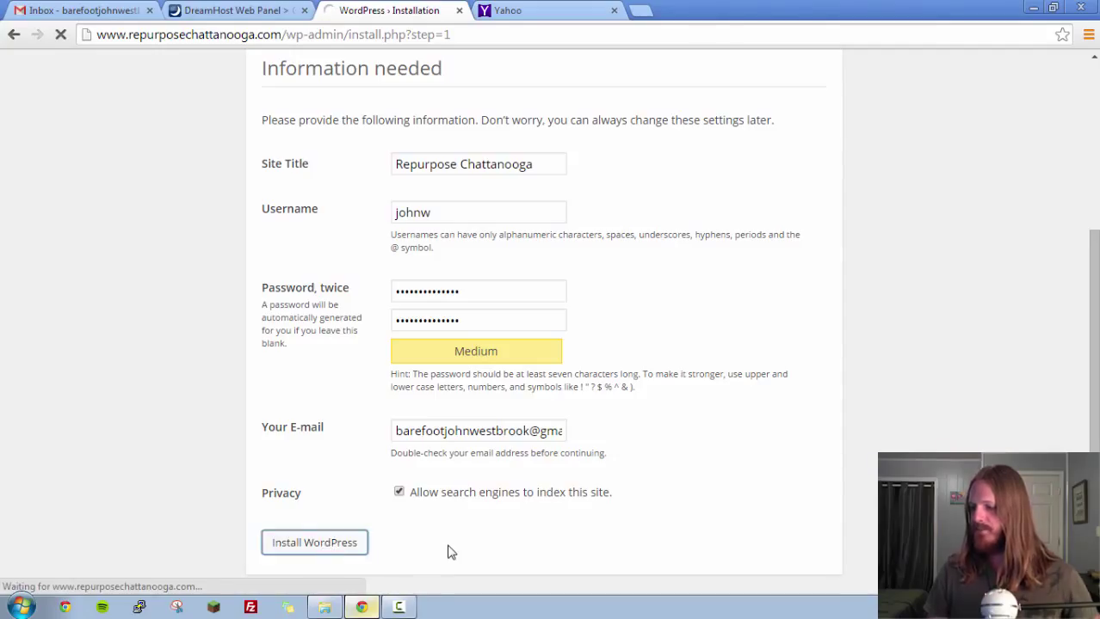